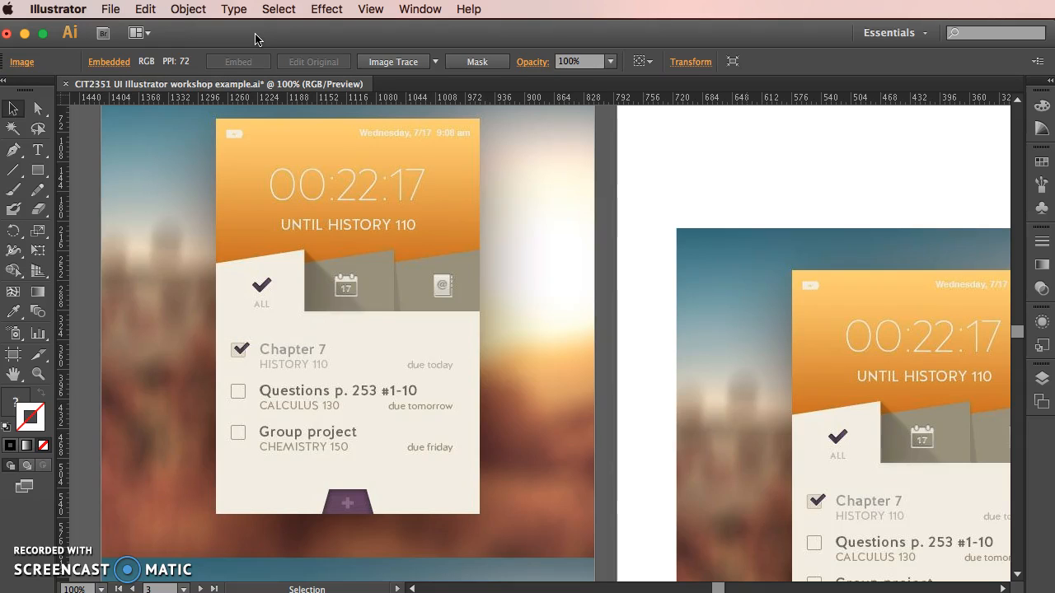
- Examine the stacked app screen mockups on the first artboard, from the orange versions to the light blue and night versions
left_click(317, 163)
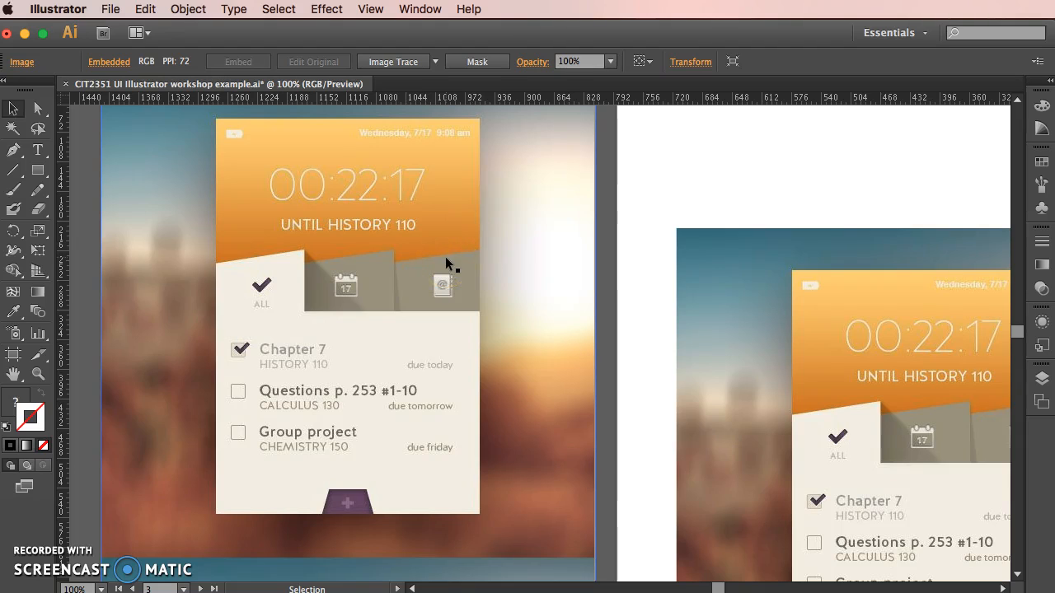
scroll(468, 223, "down", 1)
scroll(468, 223, "up", 3)
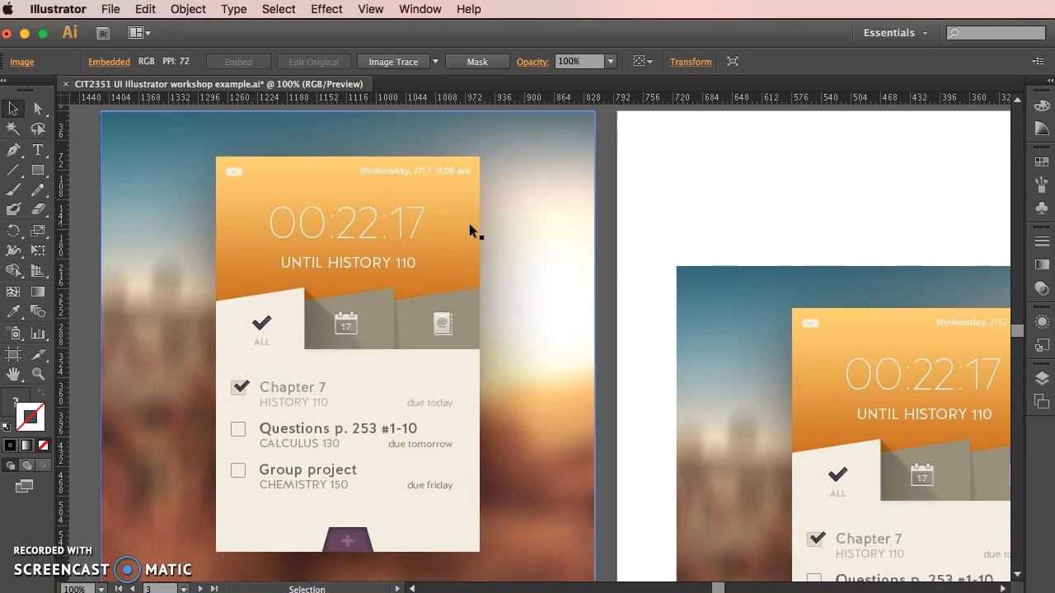
scroll(469, 223, "down", 10)
scroll(469, 223, "down", 8)
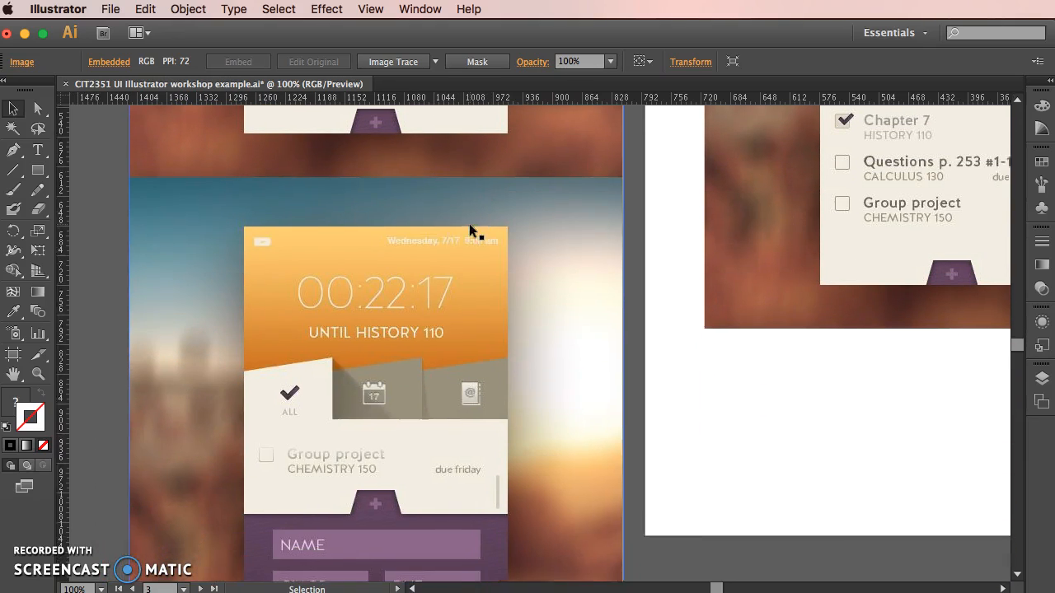
left_click(377, 353)
scroll(355, 377, "down", 2)
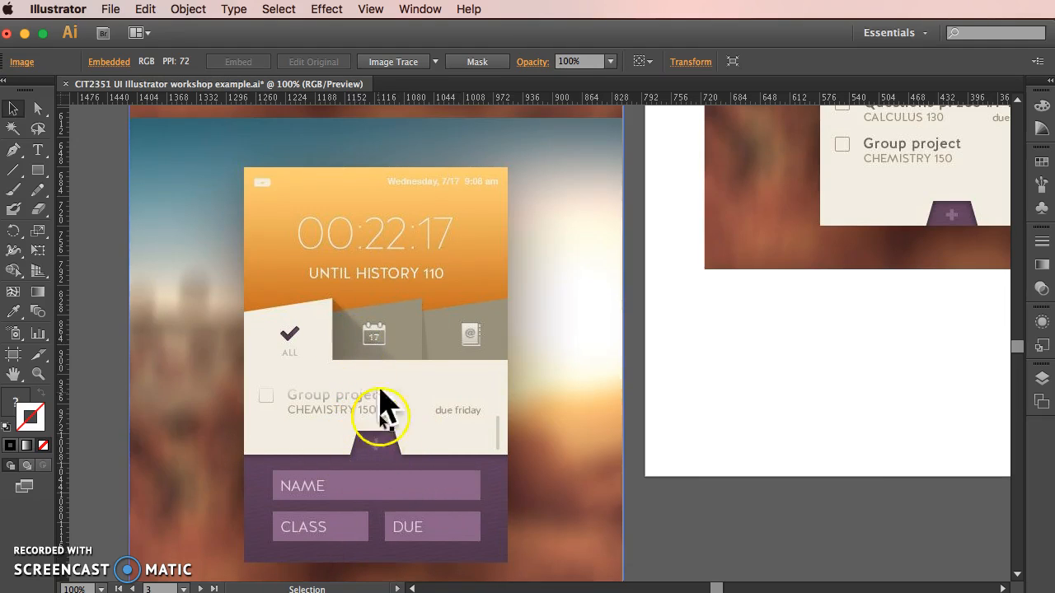
scroll(438, 429, "down", 10)
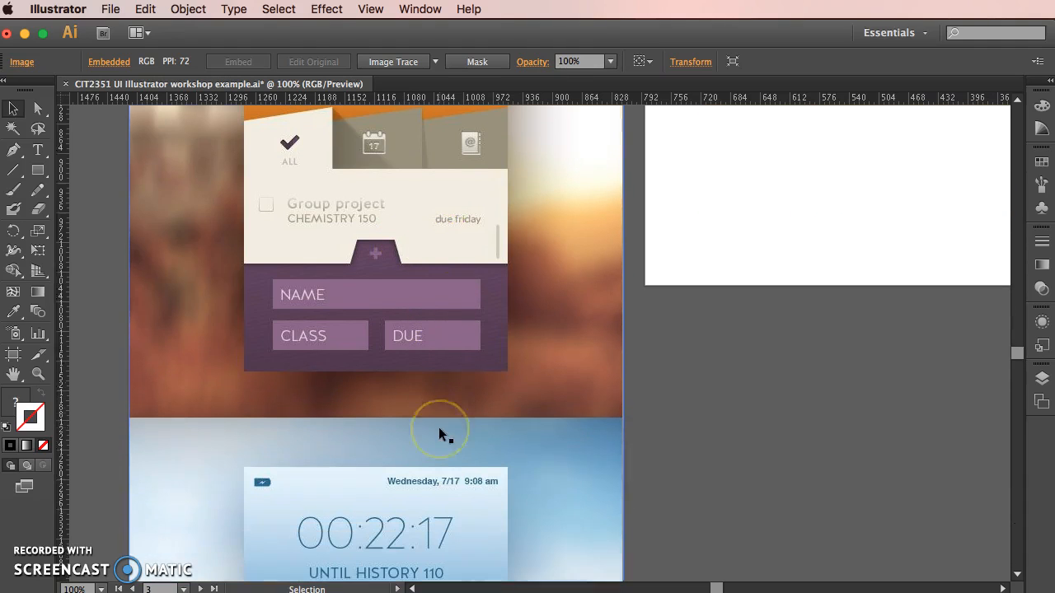
scroll(439, 431, "down", 15)
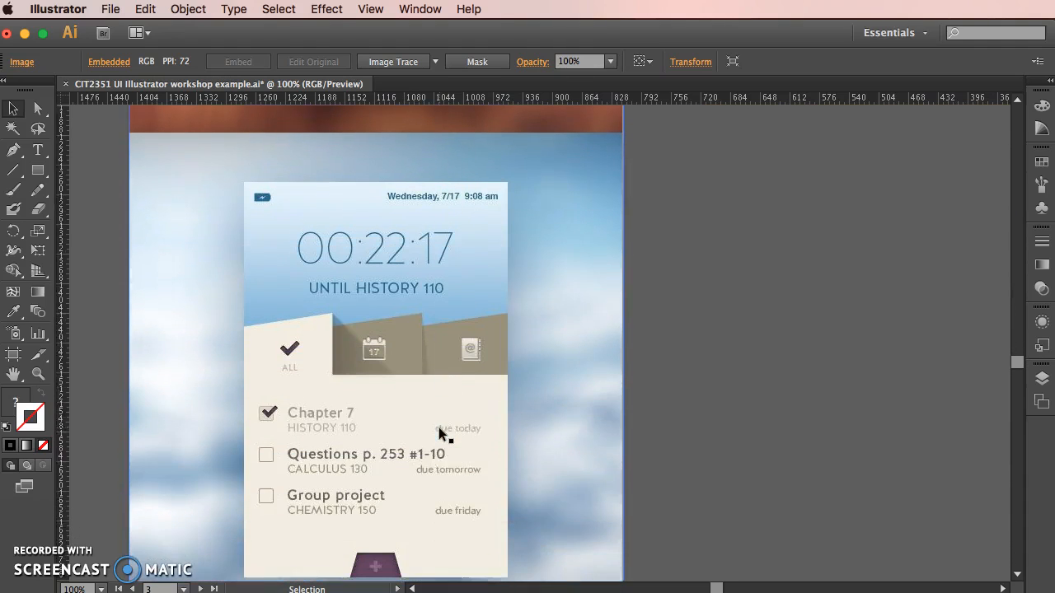
scroll(439, 430, "down", 18)
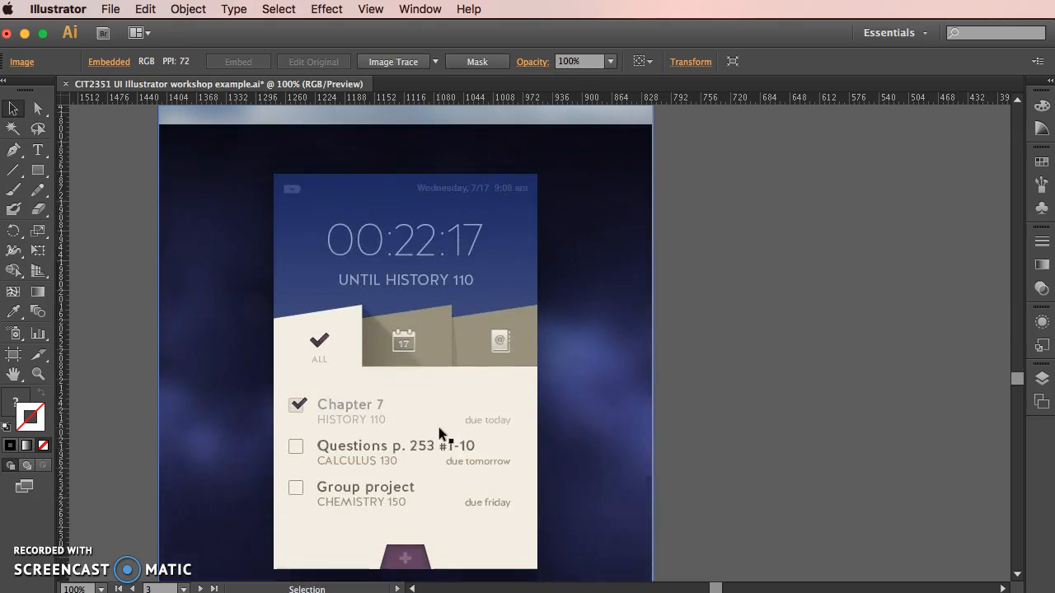
scroll(439, 427, "up", 20)
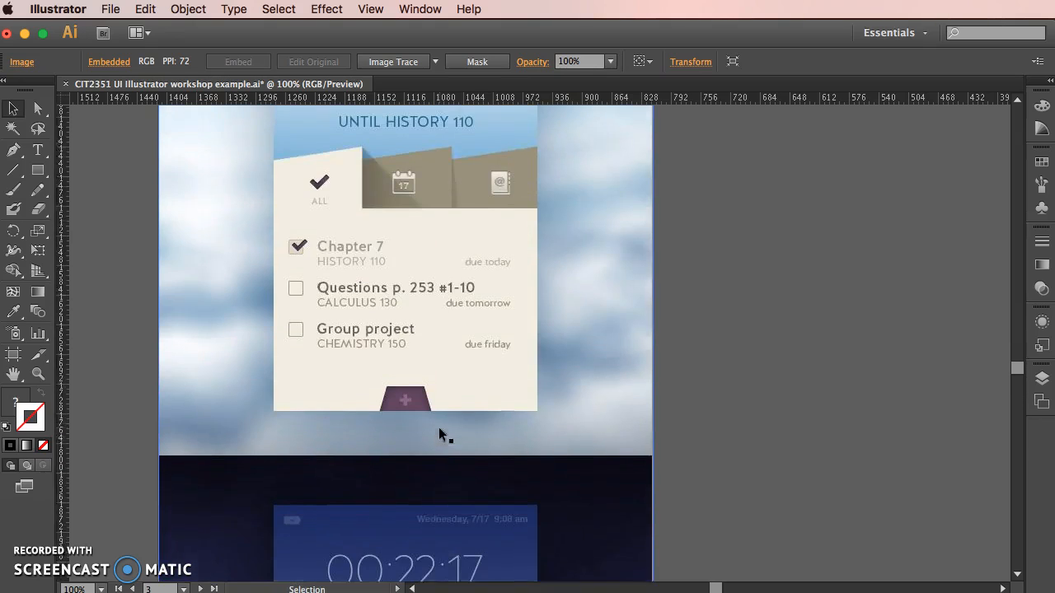
scroll(439, 427, "up", 20)
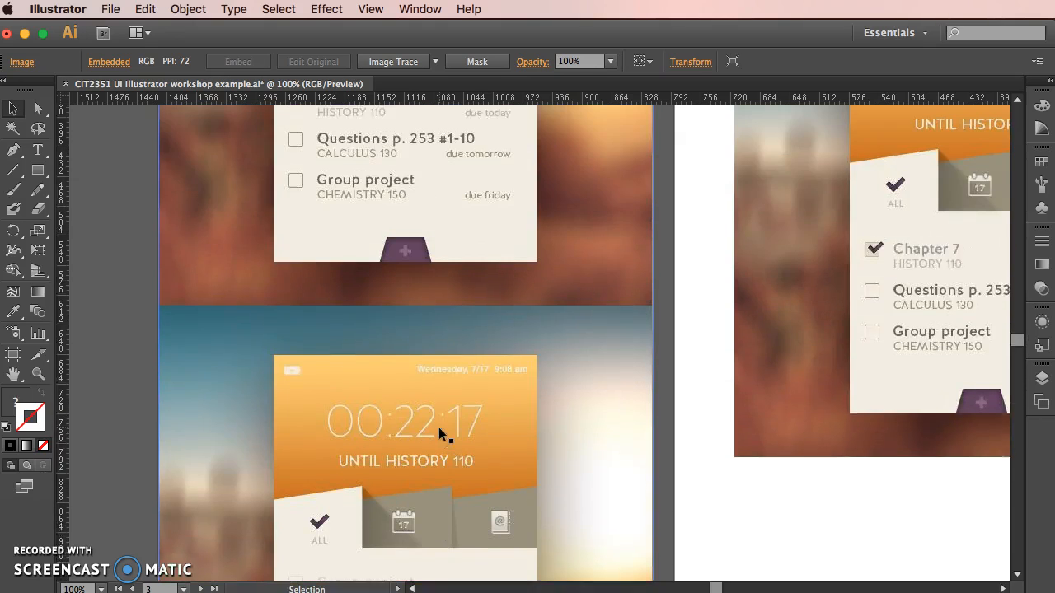
scroll(439, 427, "up", 5)
- Examine the single orange mockup with its blurred photo background on the middle artboard
scroll(438, 427, "right", 5)
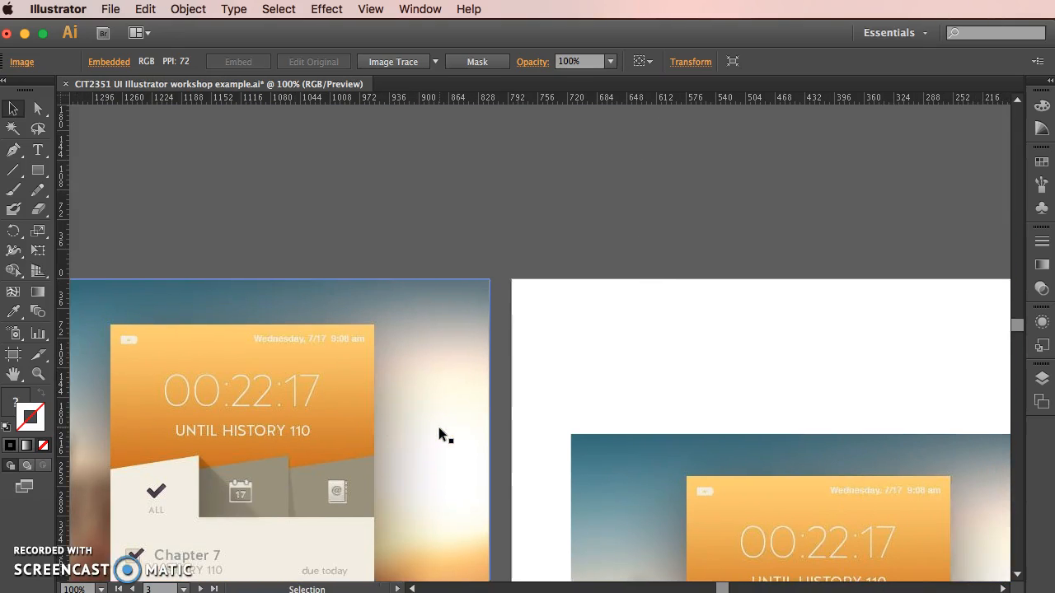
scroll(438, 427, "down", 6)
scroll(439, 427, "down", 7)
scroll(439, 427, "right", 10)
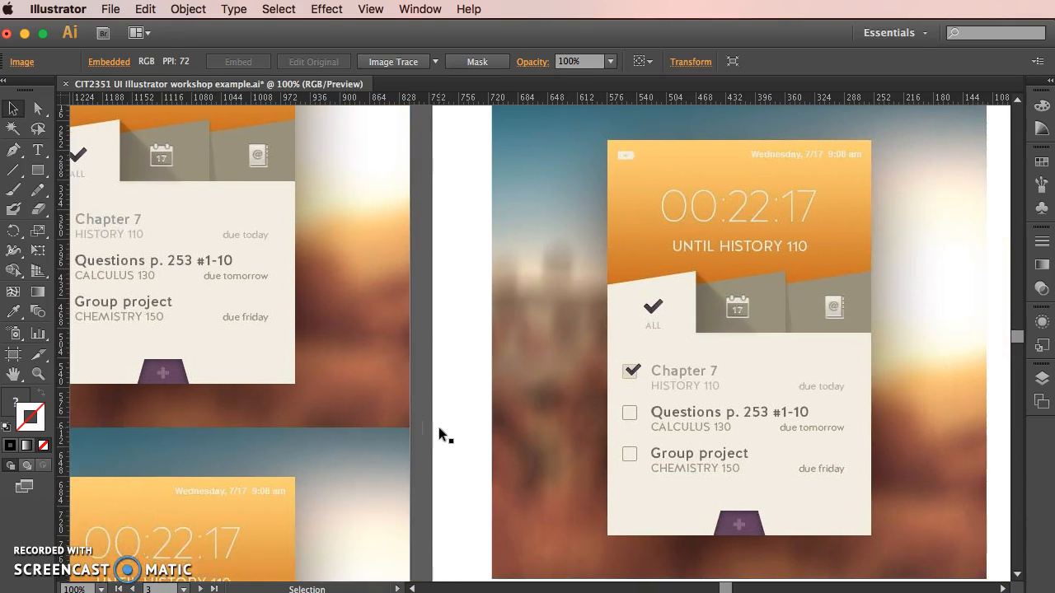
scroll(438, 427, "up", 2)
scroll(438, 427, "right", 4)
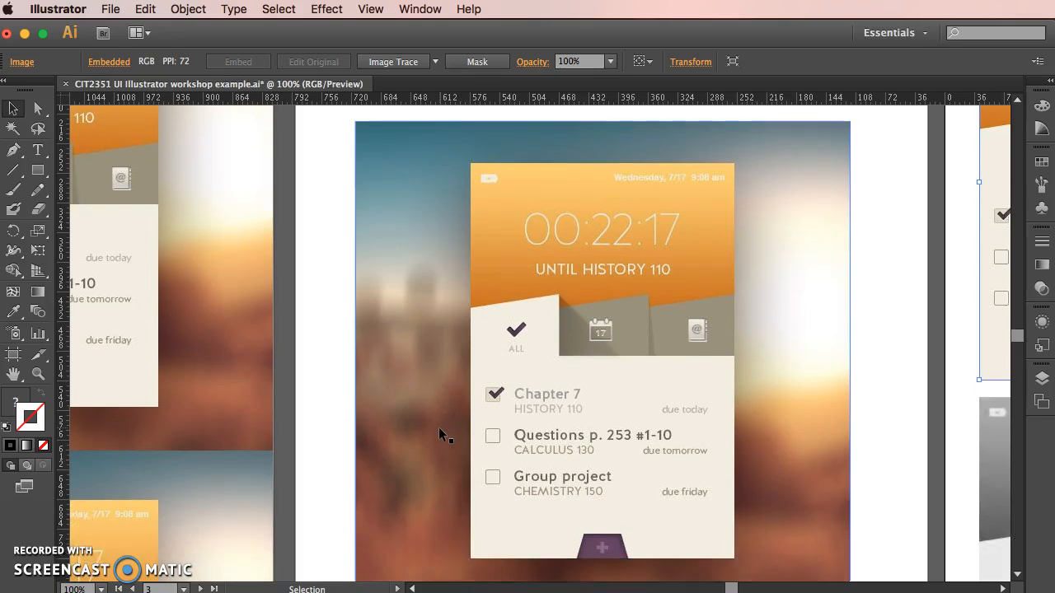
scroll(438, 427, "down", 4)
scroll(439, 427, "right", 5)
scroll(439, 427, "right", 3)
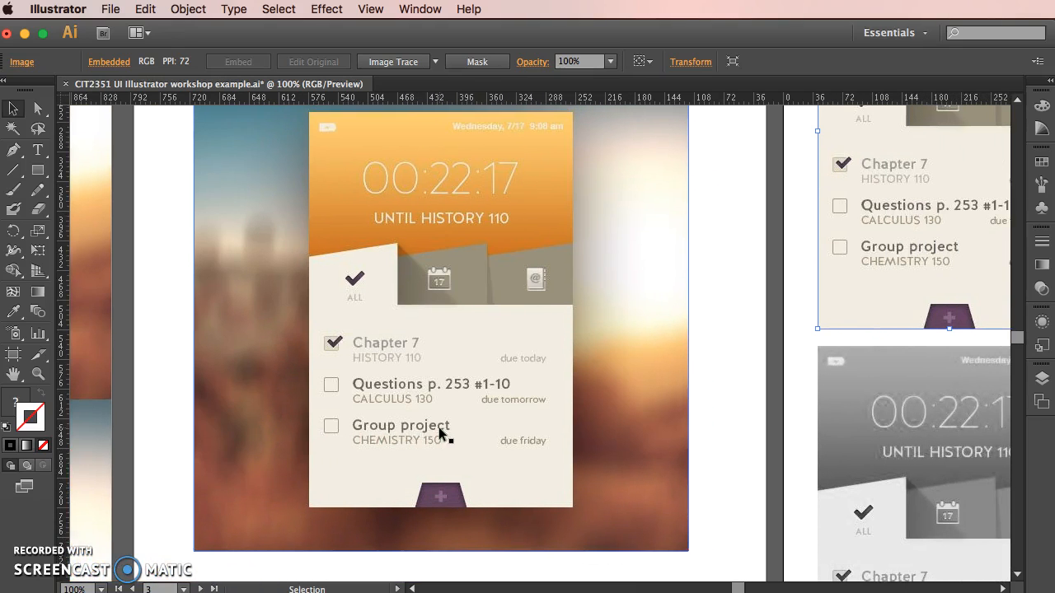
scroll(442, 432, "up", 2)
left_click(512, 290)
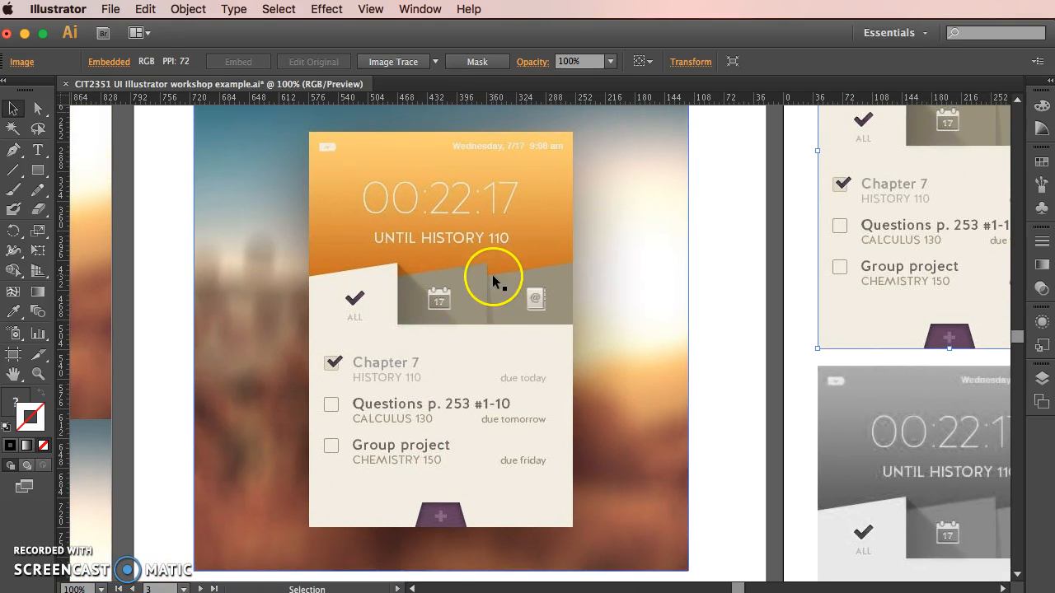
- View the program's version information and close it
left_click(1001, 376)
left_click(57, 10)
left_click(575, 189)
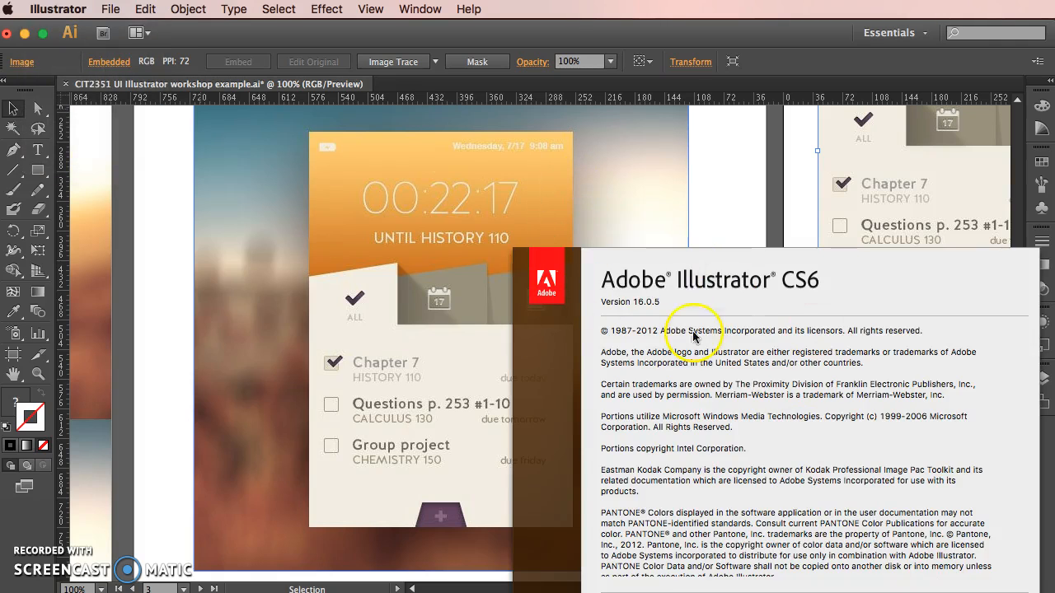
left_click(715, 303)
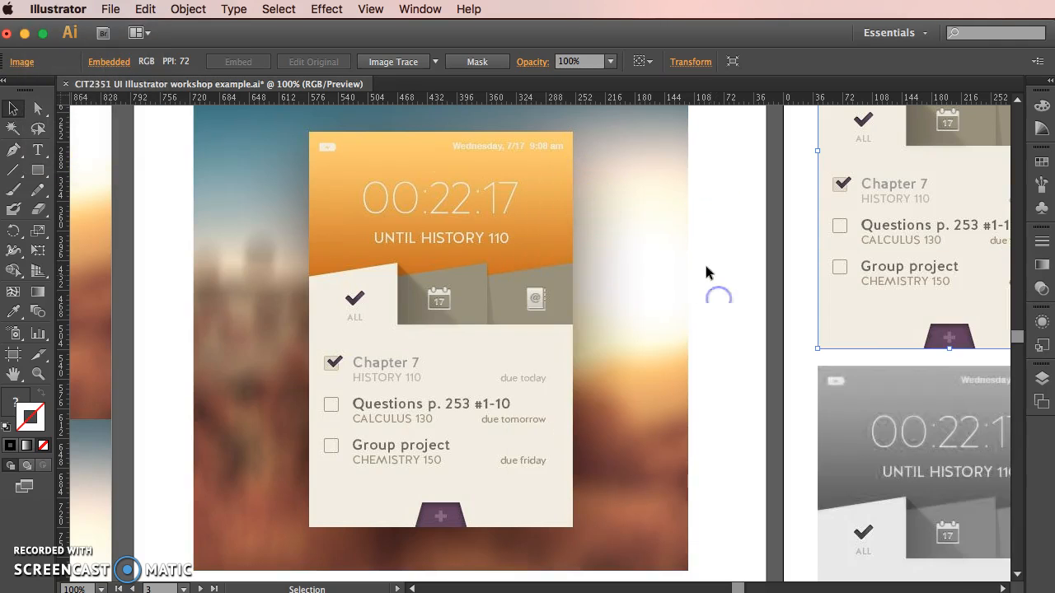
- Compare the original orange mockup with its traced copy on the third artboard, selecting each to inspect its image options
left_click(970, 514)
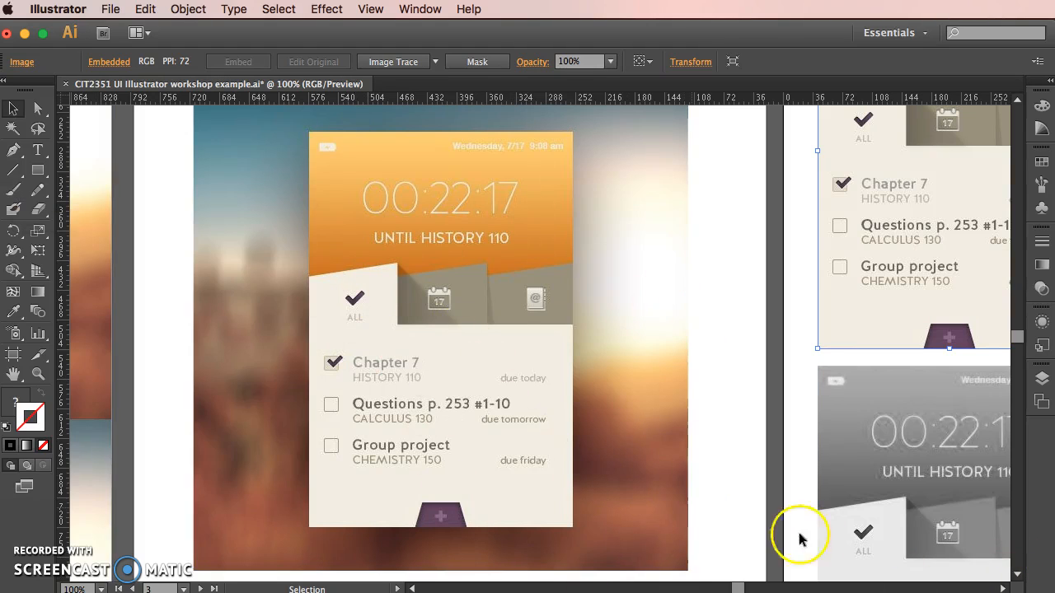
left_click_drag(739, 585, 757, 584)
scroll(1020, 336, "up", 5)
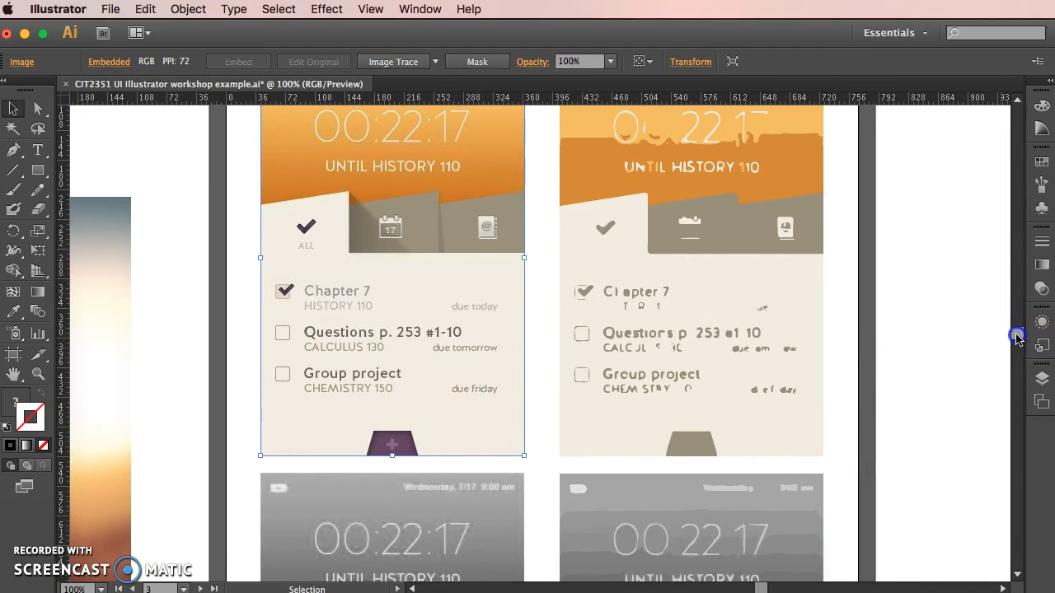
left_click(537, 301)
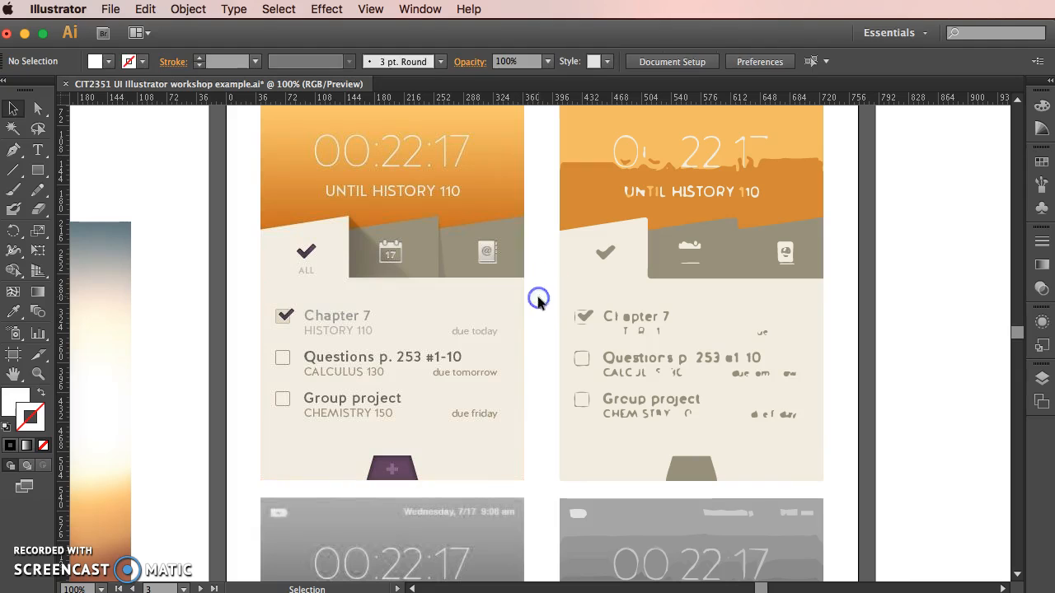
scroll(1022, 334, "up", 3)
scroll(1022, 333, "down", 2)
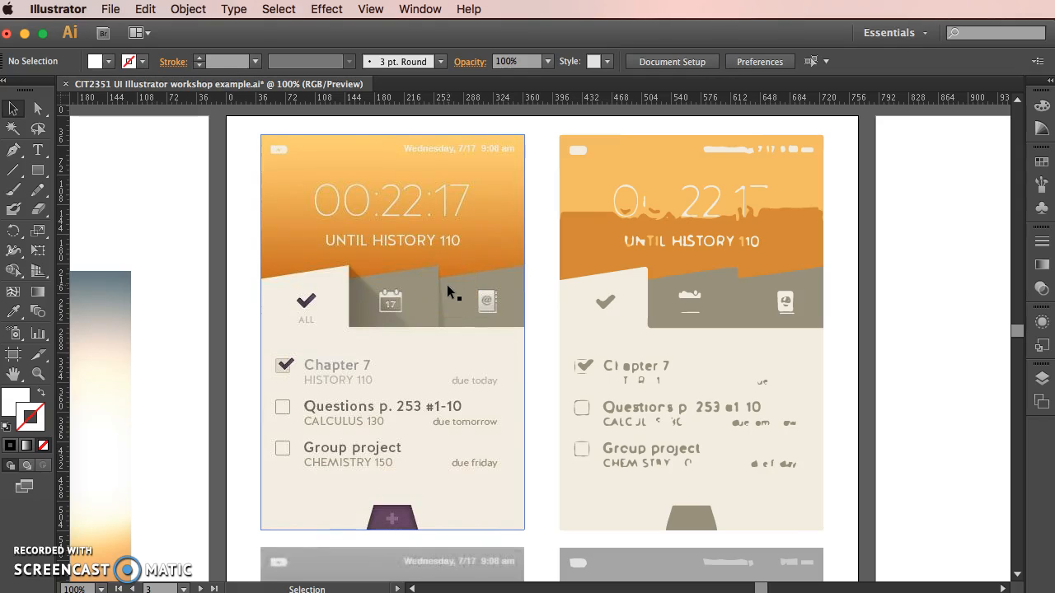
left_click(430, 198)
left_click(686, 192)
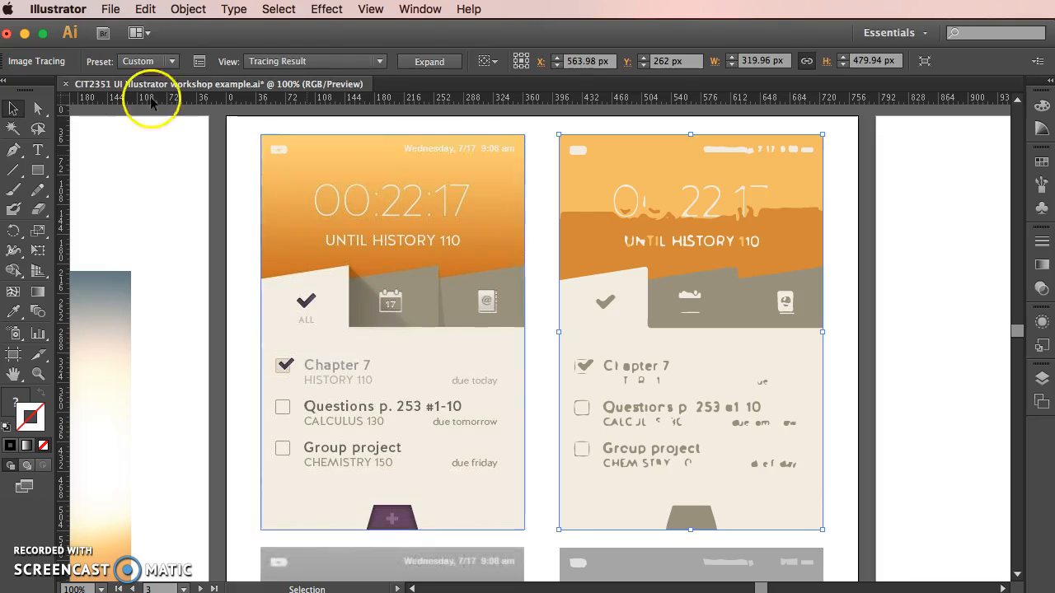
left_click(346, 164)
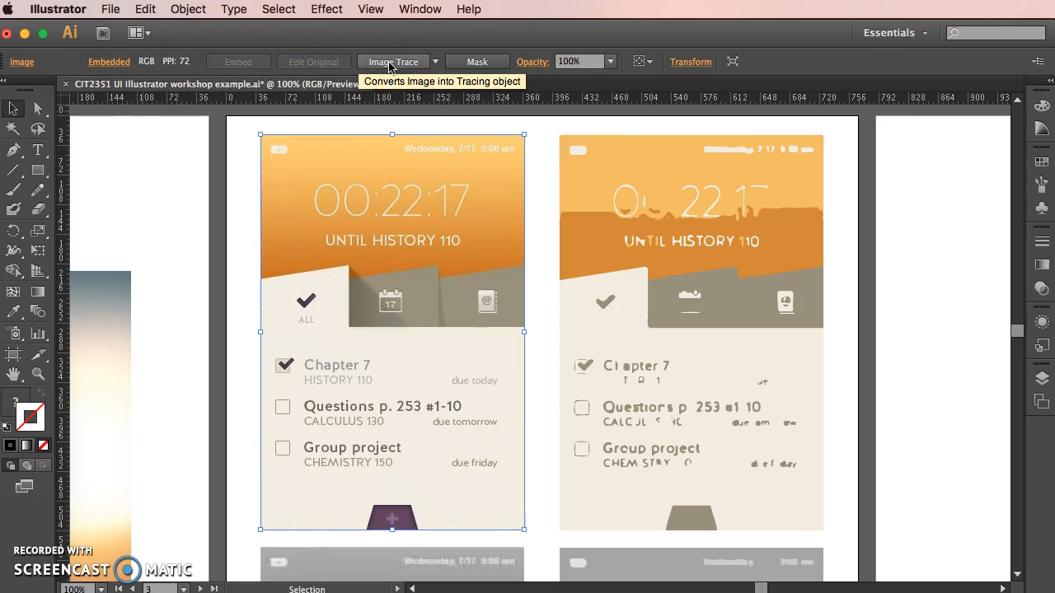
scroll(814, 290, "down", 1)
left_click(626, 224)
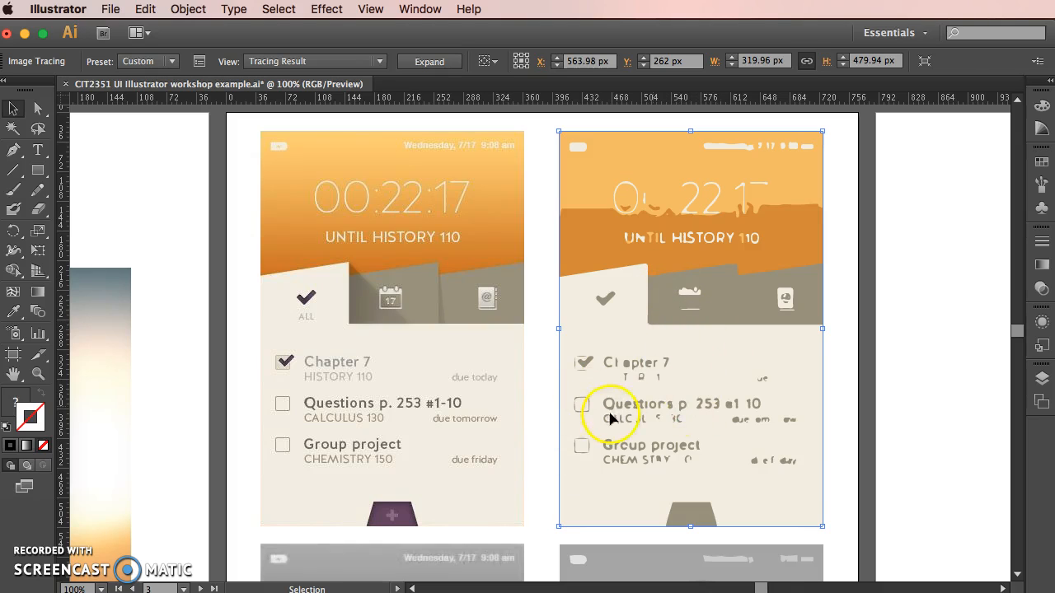
scroll(826, 429, "down", 5)
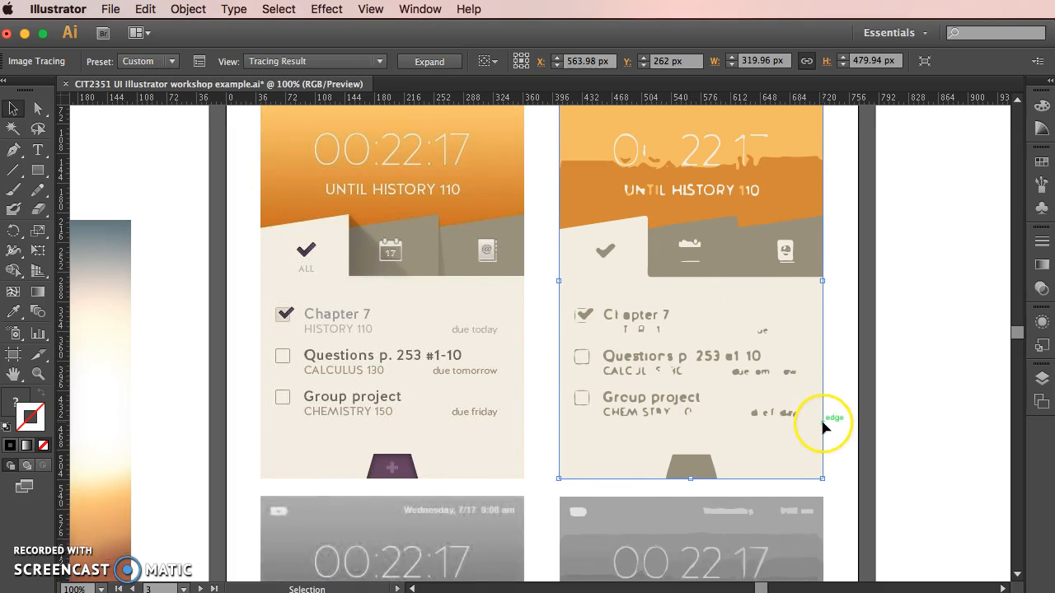
- Select the traced grayscale mockup and open its Image Trace settings, placed clear of the tracing
scroll(825, 427, "down", 4)
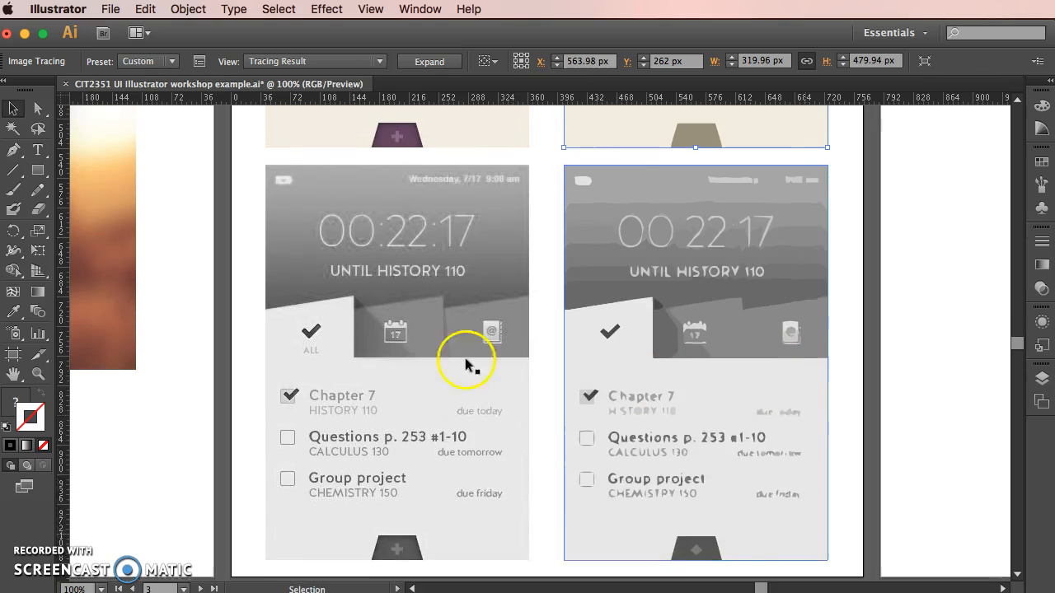
left_click(404, 351)
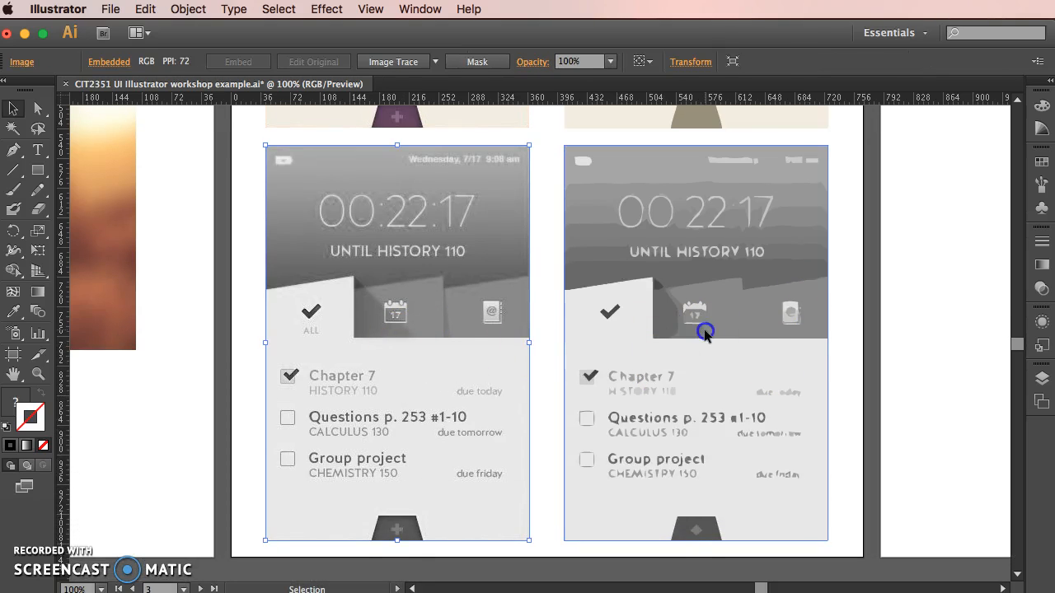
left_click(705, 332)
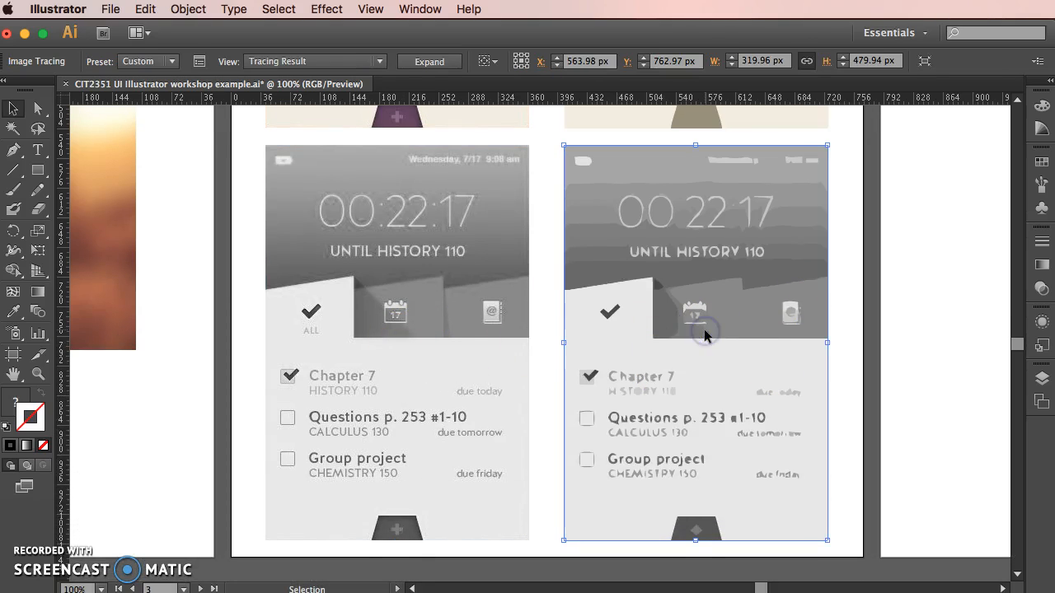
left_click(199, 61)
left_click_drag(635, 195, 190, 125)
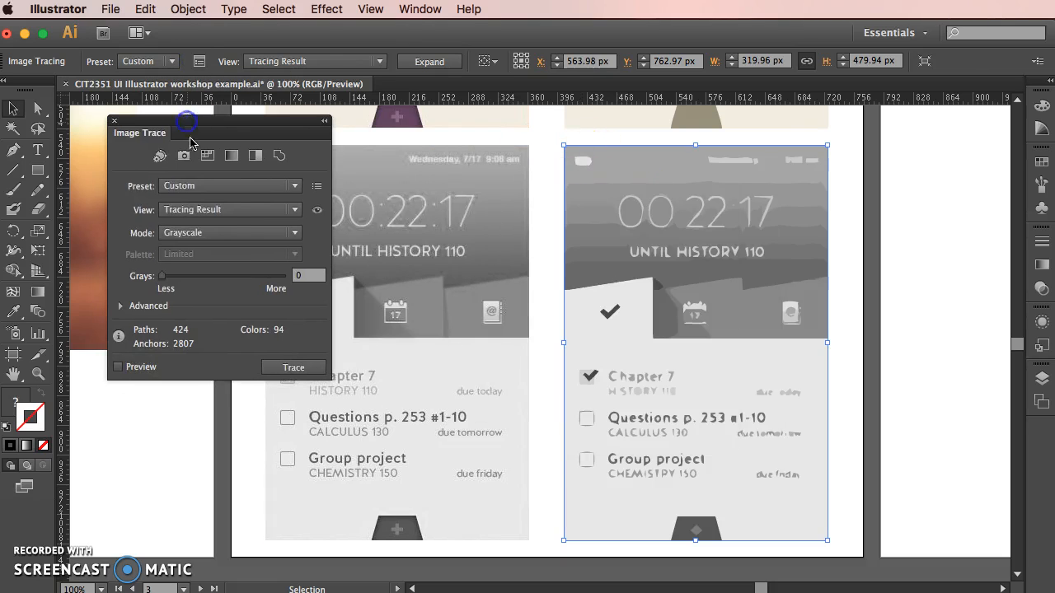
- Try the Line Art preset on the traced grayscale mockup, and replace it with the Technical Drawing preset
left_click(215, 187)
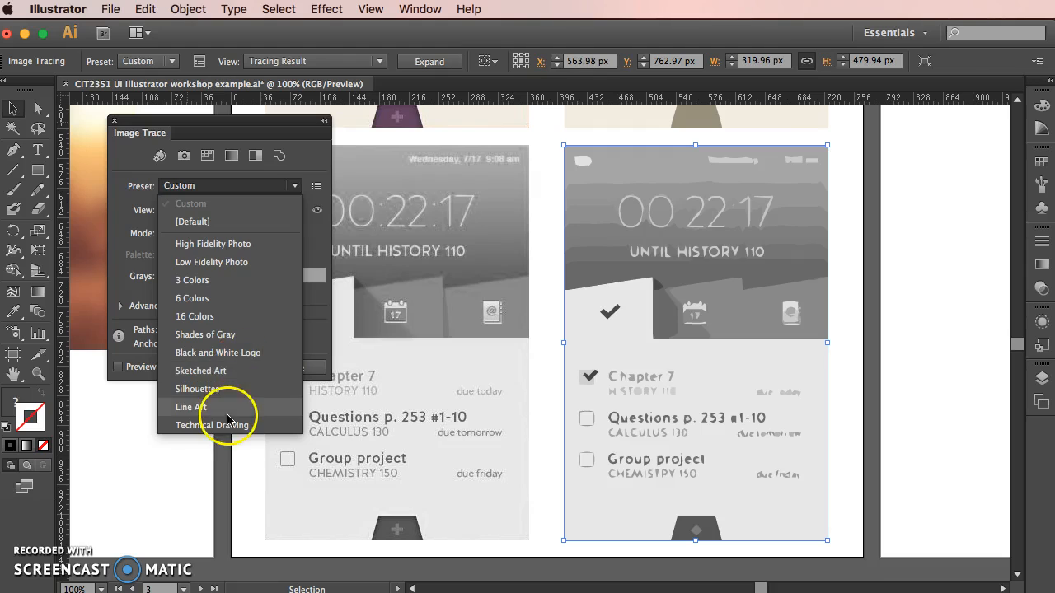
left_click(194, 407)
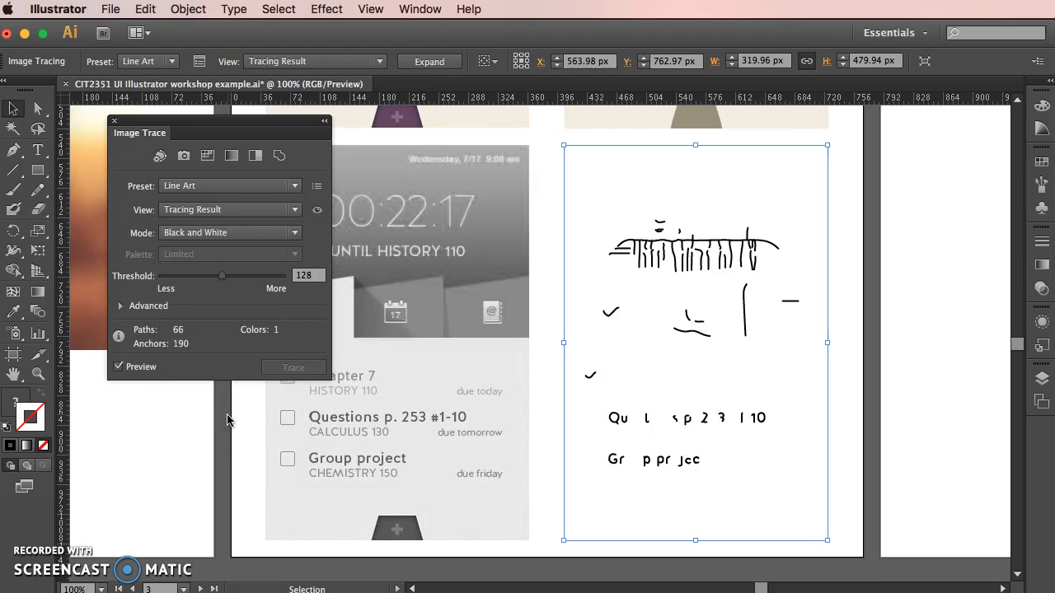
left_click(244, 187)
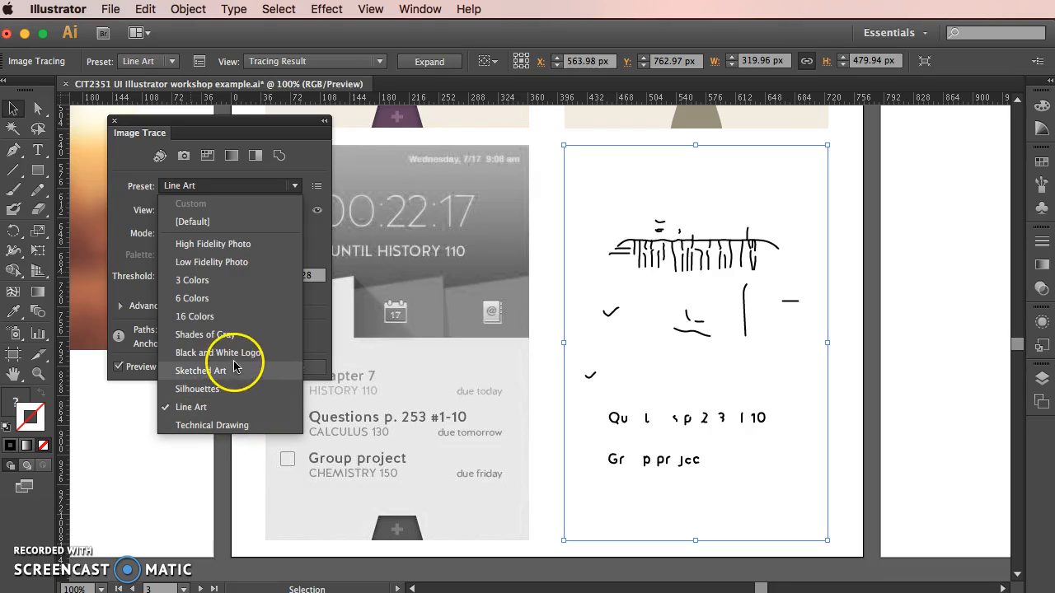
left_click(230, 425)
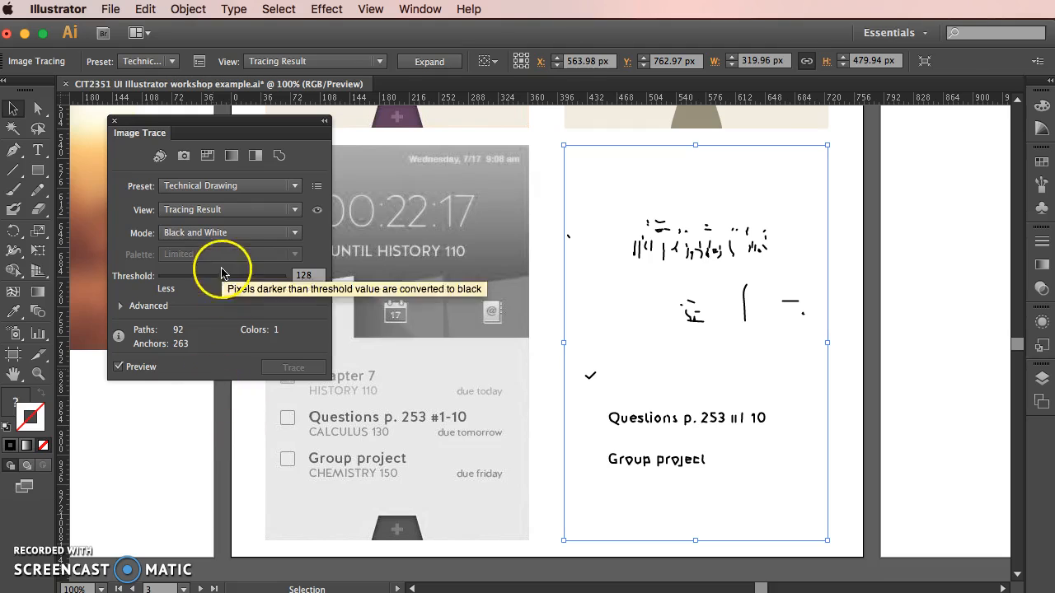
- Raise the tracing threshold to 229 and expand the advanced trace options
left_click_drag(221, 277, 277, 280)
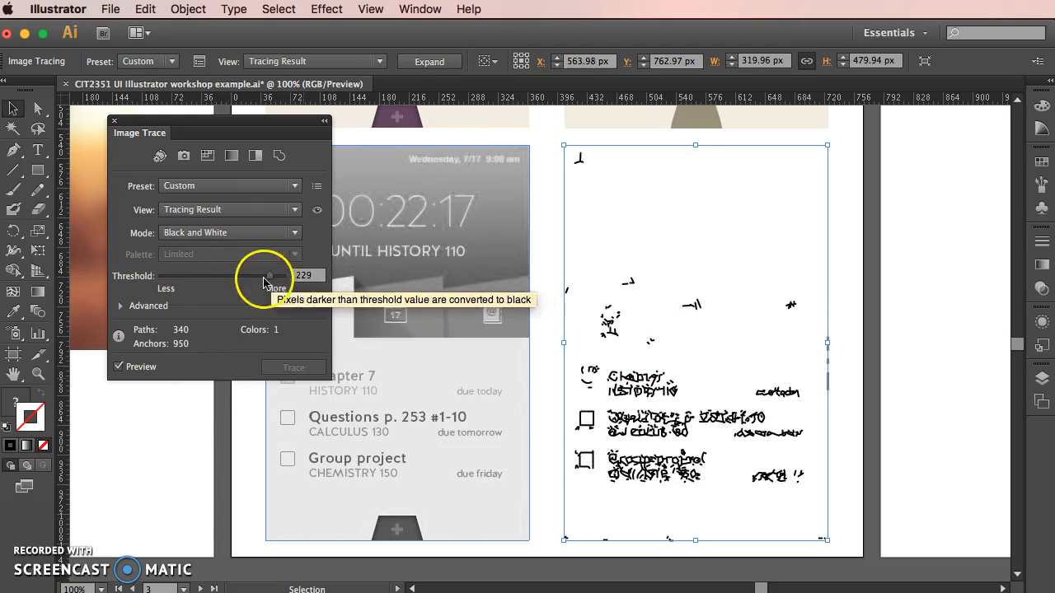
left_click(120, 306)
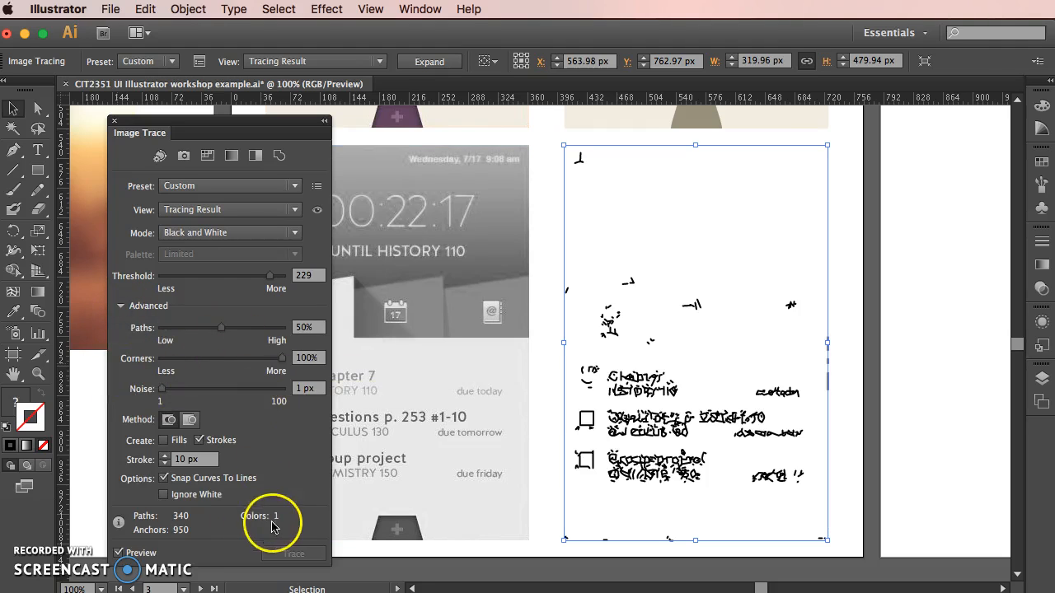
- Apply the Shades of Gray preset to the traced grayscale mockup, reduce Grays to 6 and set Corners to 100%
left_click(202, 185)
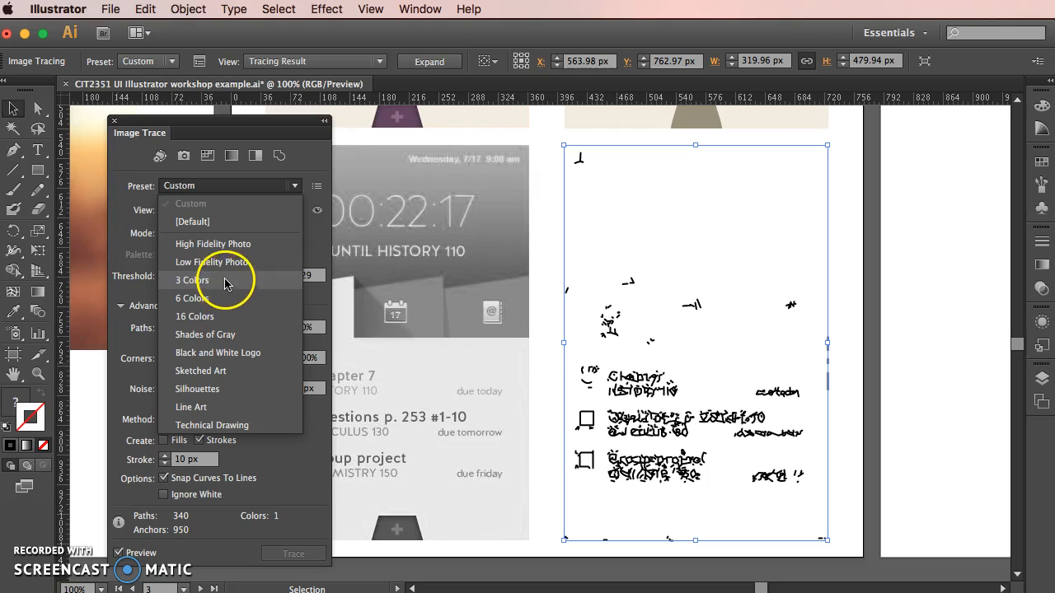
left_click(227, 338)
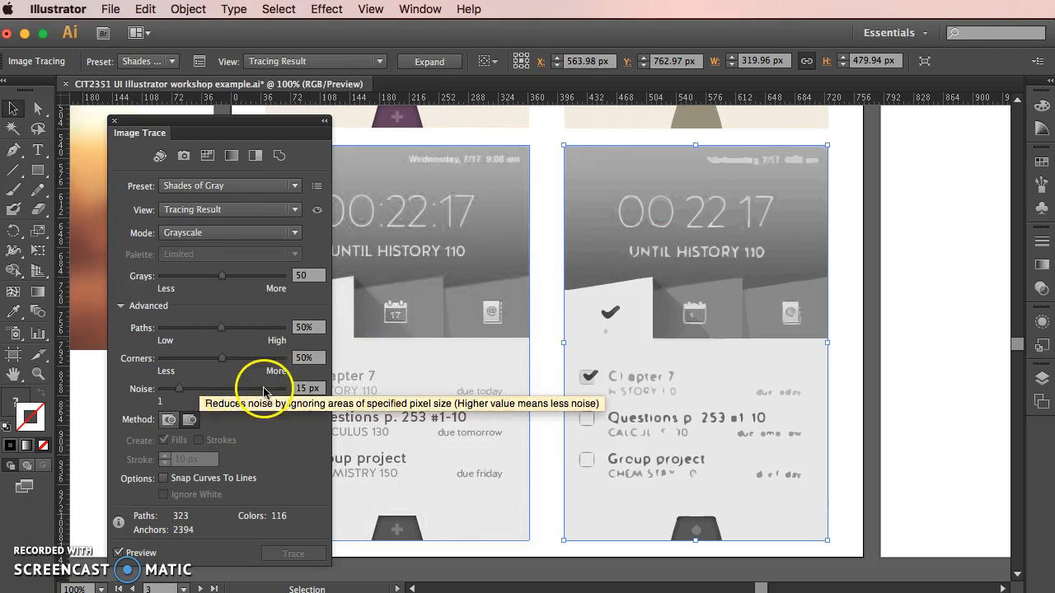
left_click(218, 276)
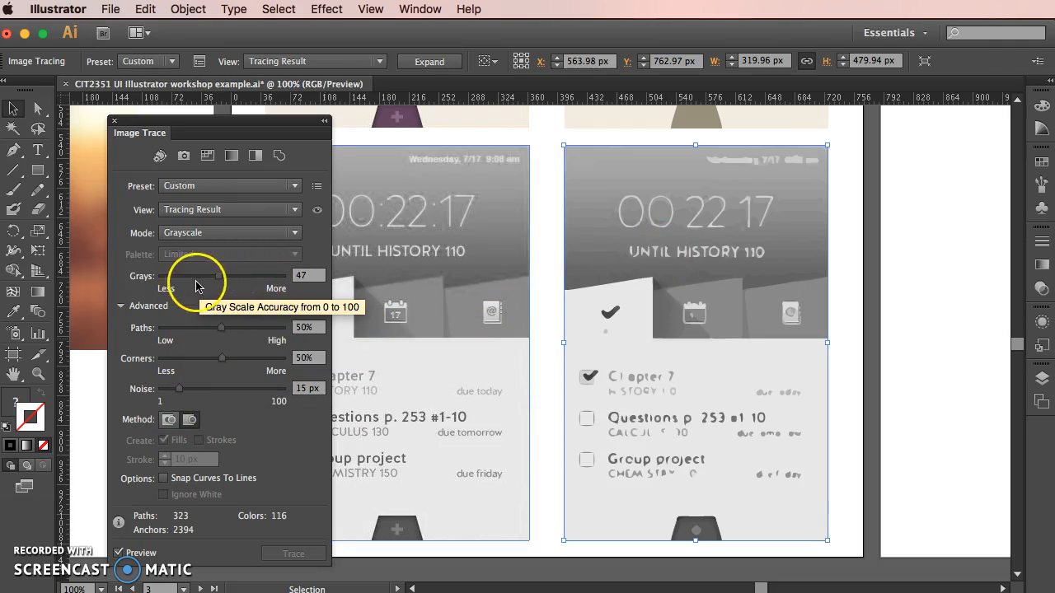
left_click(180, 278)
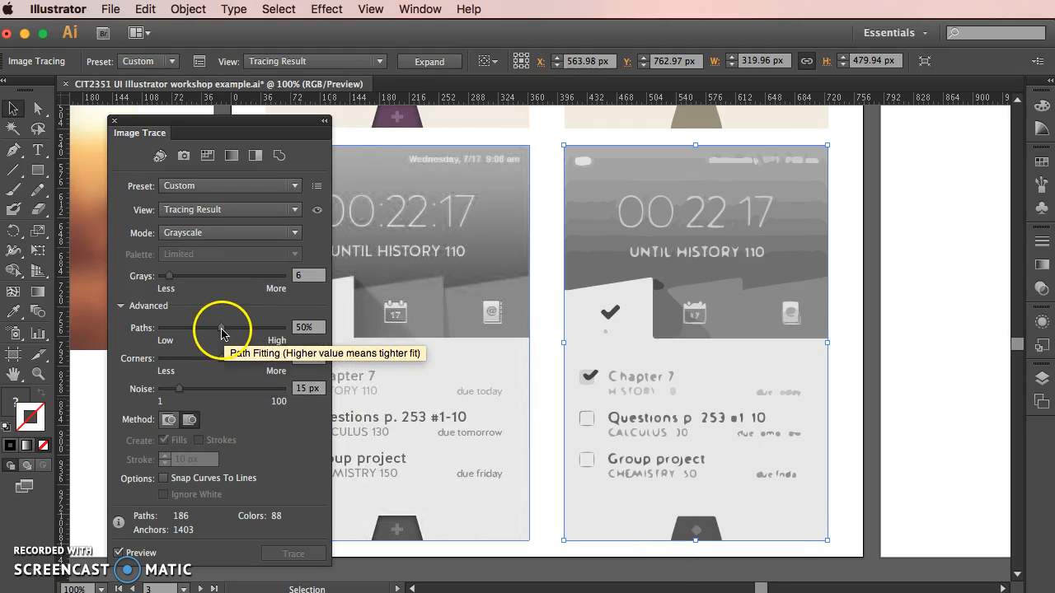
left_click_drag(221, 360, 249, 362)
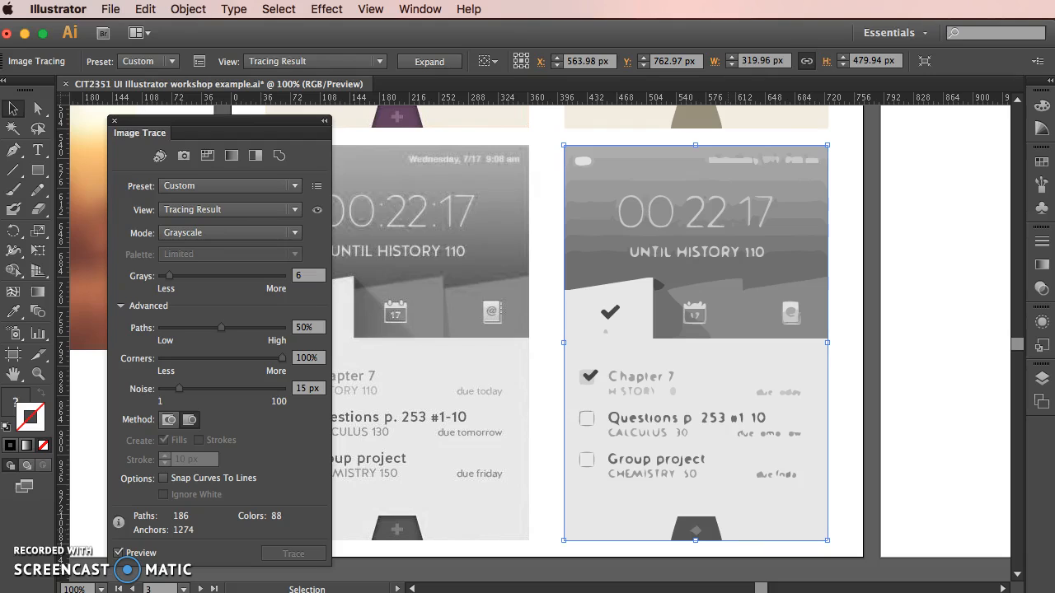
left_click(113, 124)
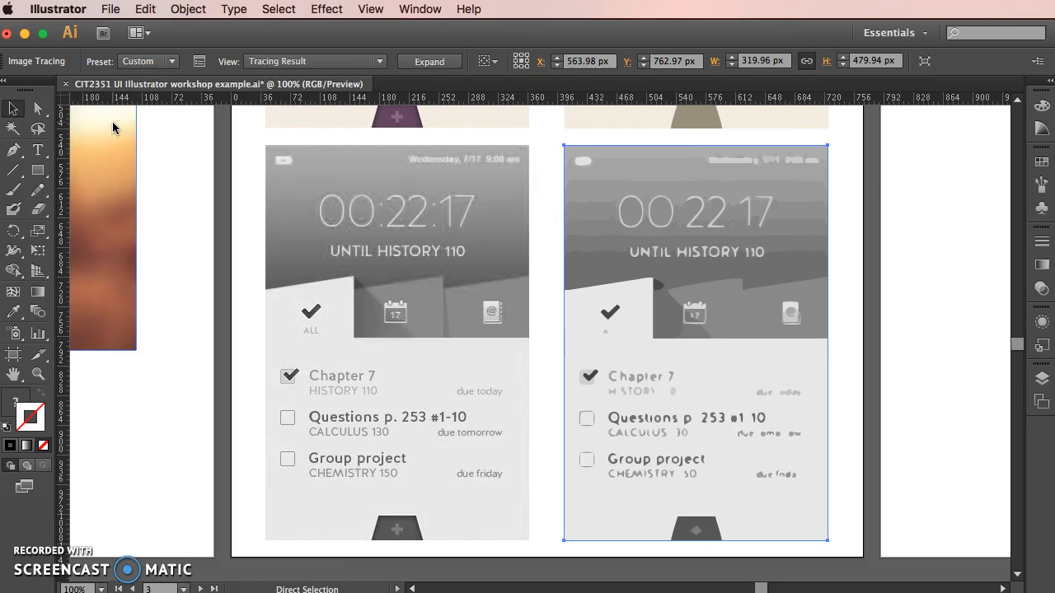
left_click(899, 250)
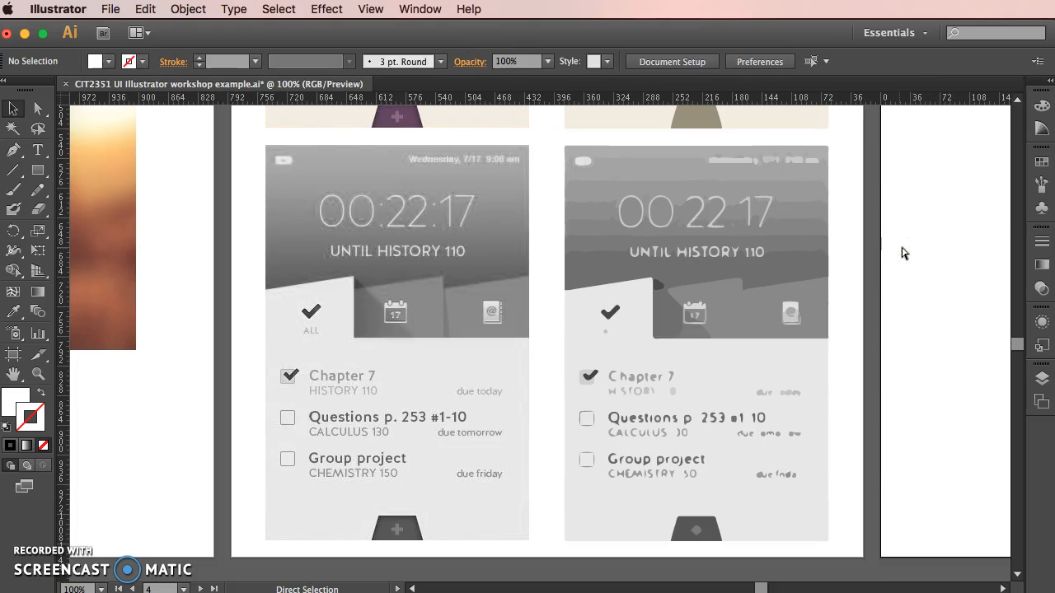
- Review the line tracing on the fourth artboard and the partially completed block-out on the fifth
left_click(814, 320)
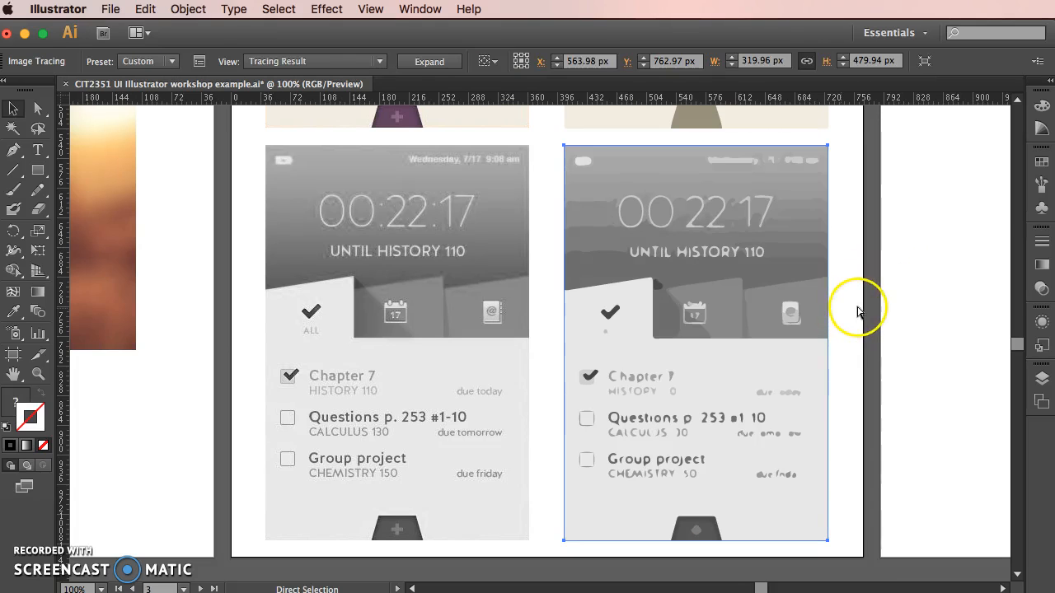
key("space")
left_click_drag(711, 325, 522, 371)
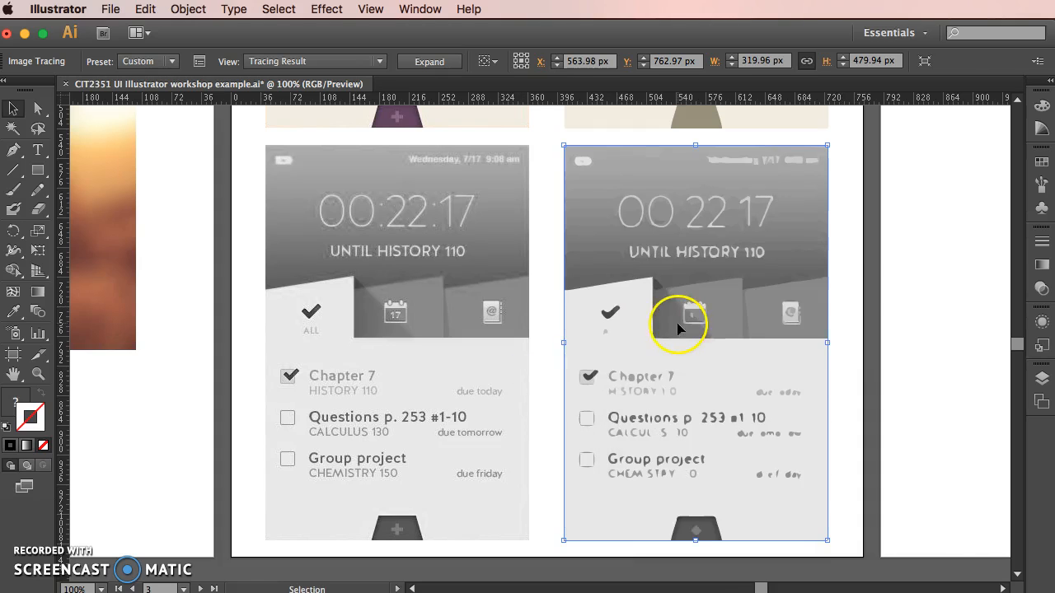
key("space")
mouse_move(849, 306)
left_mouse_down()
mouse_move(264, 408)
mouse_move(207, 506)
left_mouse_up()
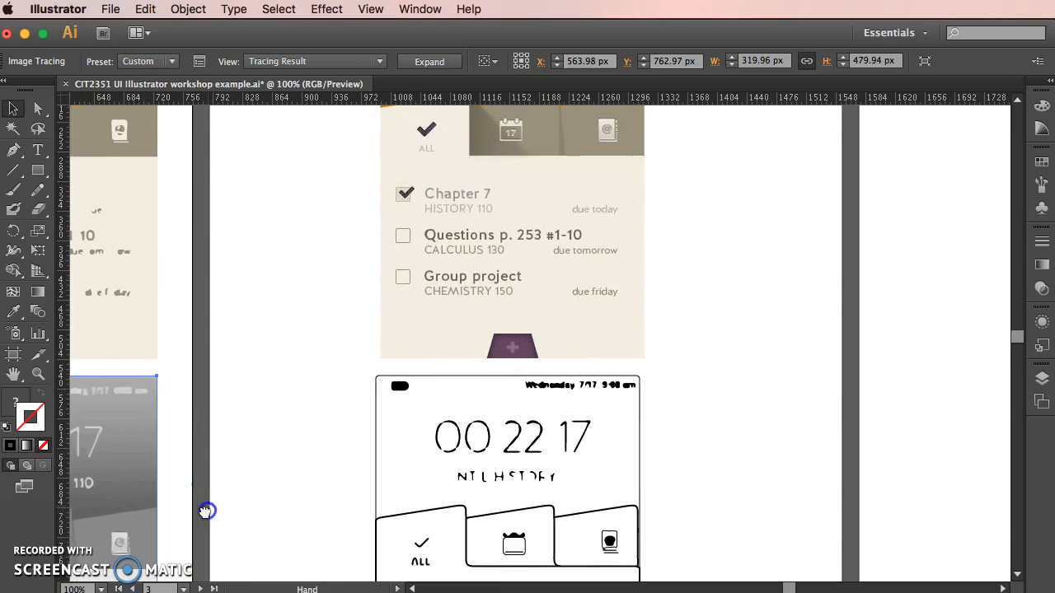
left_click_drag(720, 273, 722, 453)
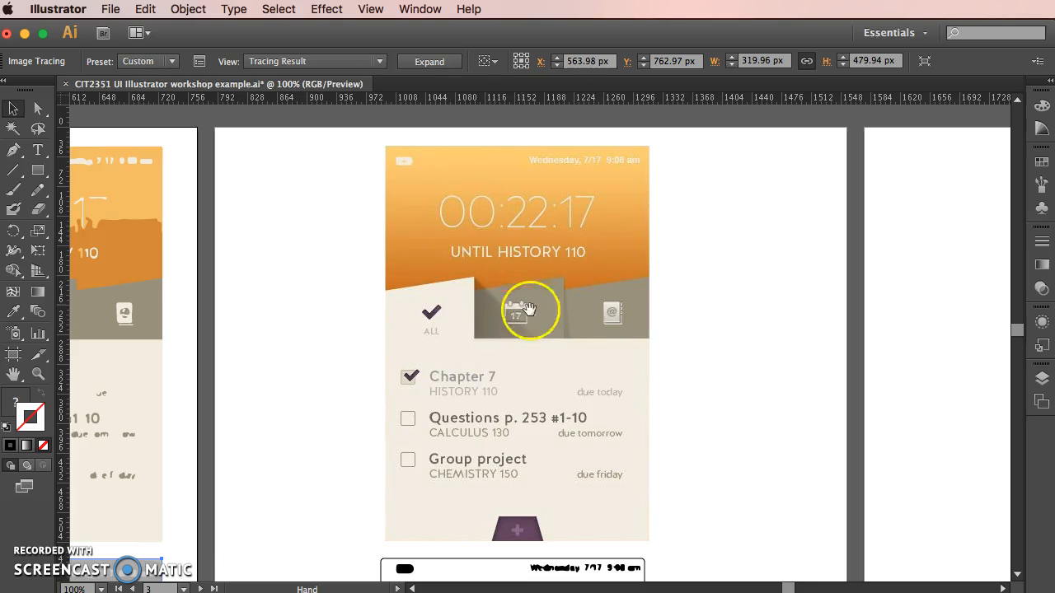
scroll(711, 339, "down", 10)
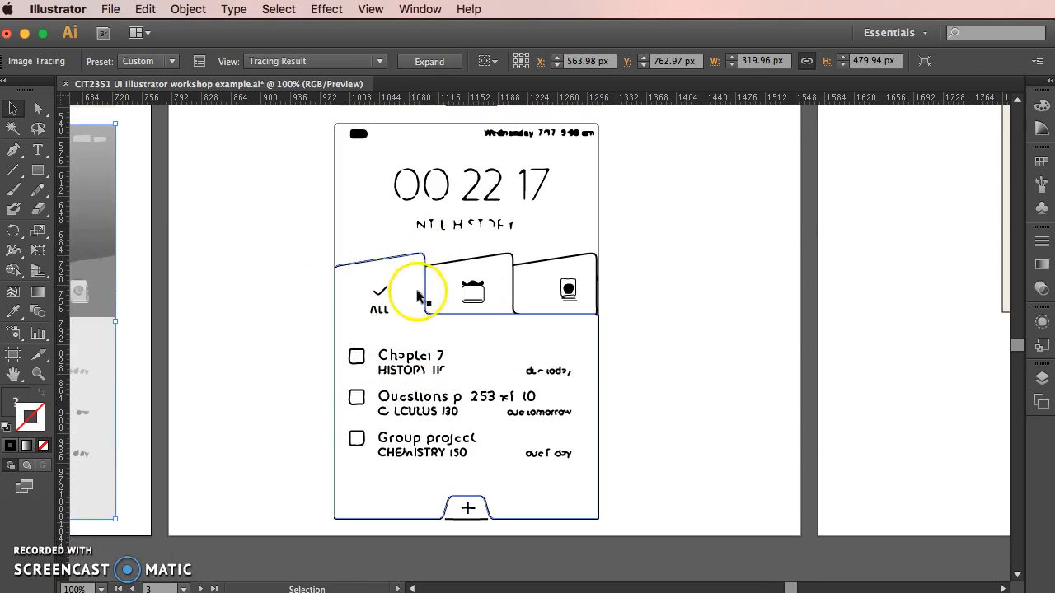
key("space")
mouse_move(727, 349)
left_mouse_down()
mouse_move(412, 369)
mouse_move(110, 452)
left_mouse_up()
left_click_drag(702, 310, 702, 313)
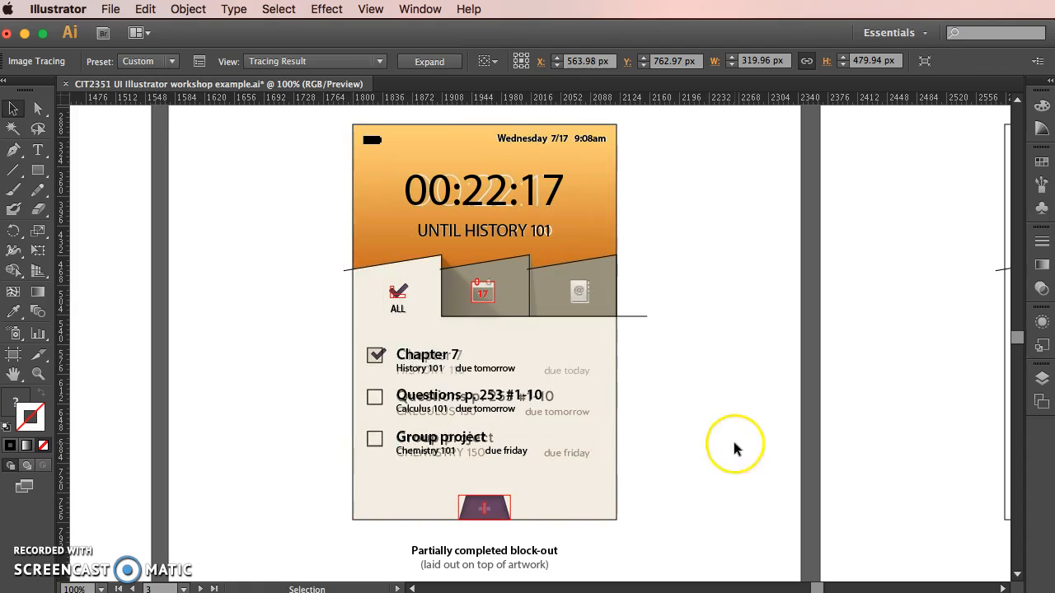
- Select the block-out group on the fifth artboard to inspect which elements lie over the mockup image
left_click(739, 405)
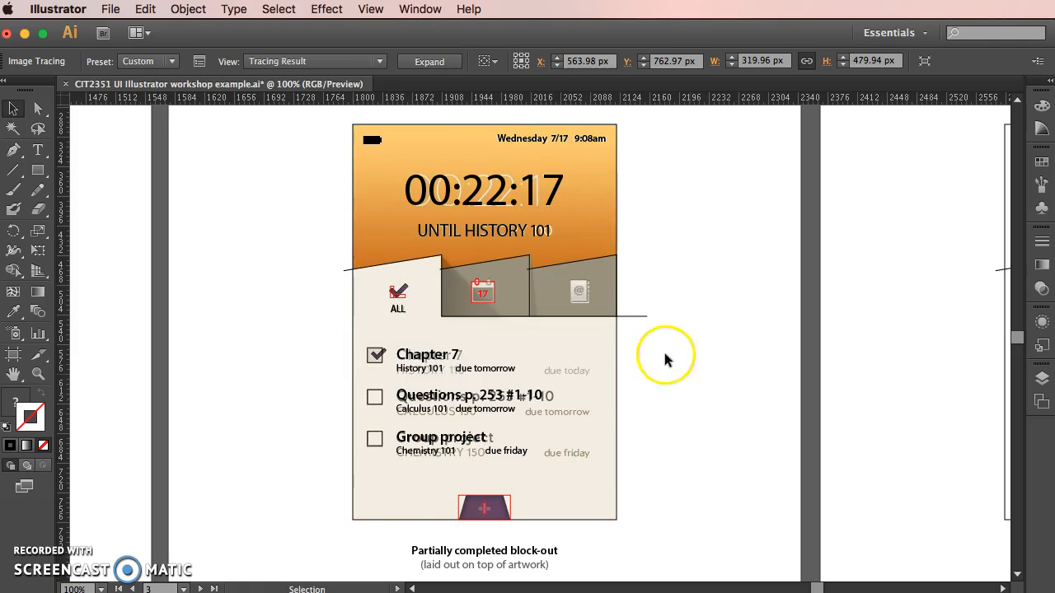
left_click(406, 173)
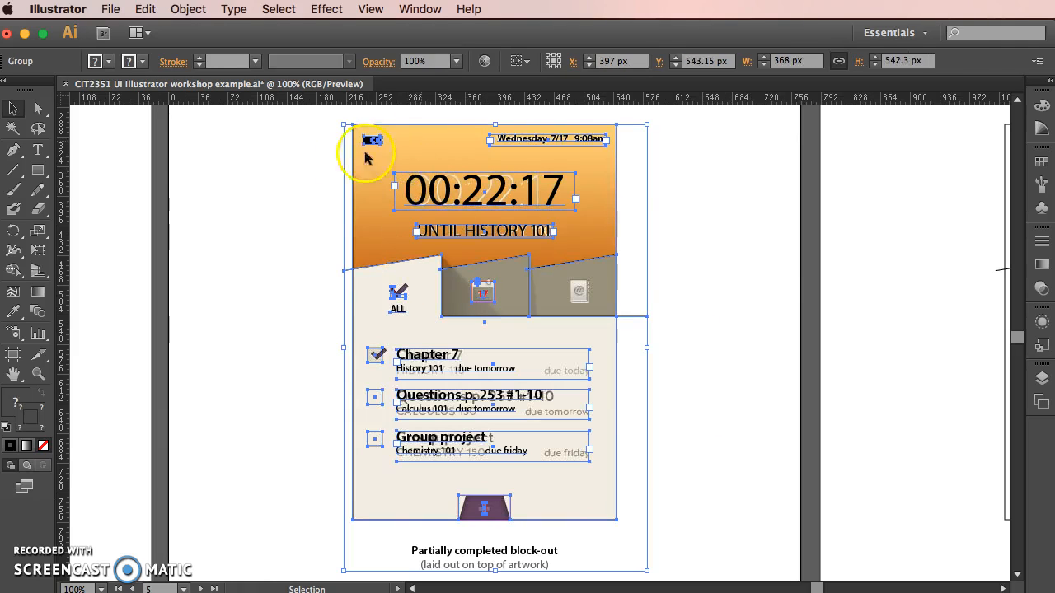
left_click(290, 154)
left_click(445, 139)
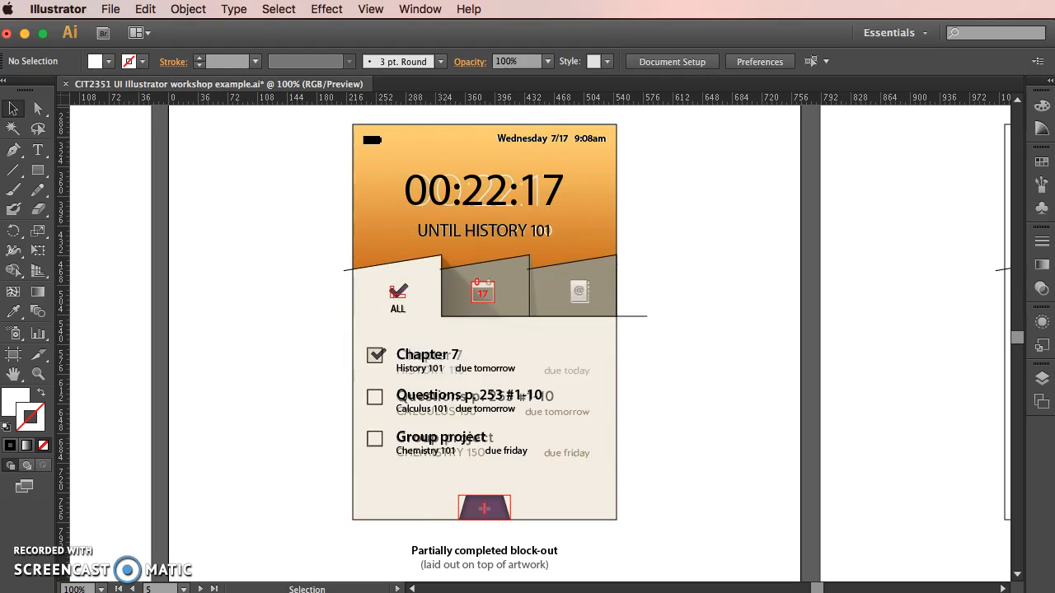
- Unlock all locked objects and check the selection of the block-out group over the mockup image
left_click(188, 9)
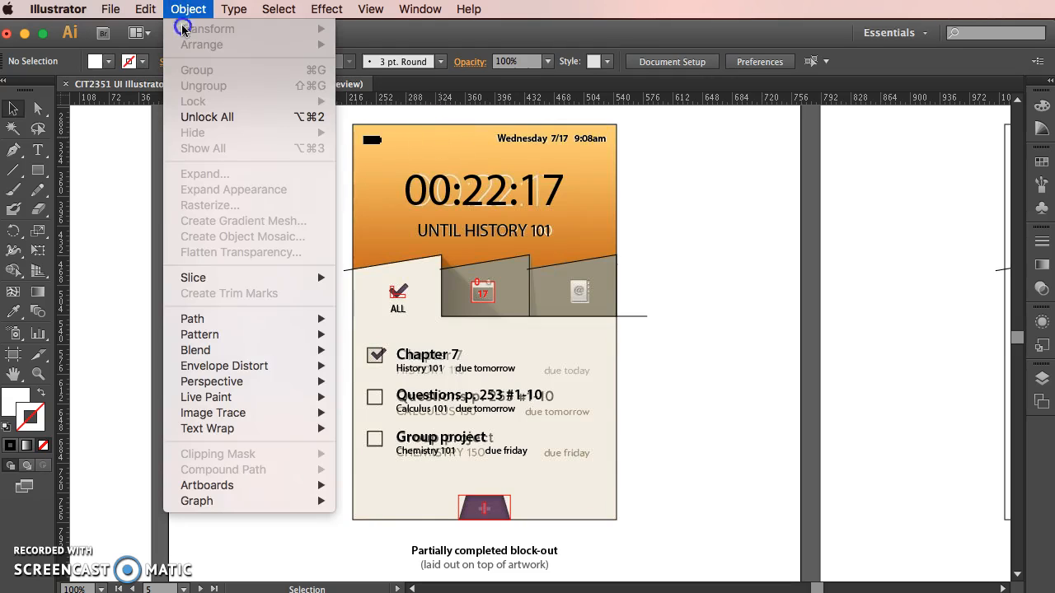
left_click(209, 115)
left_click(404, 143)
left_click(421, 125)
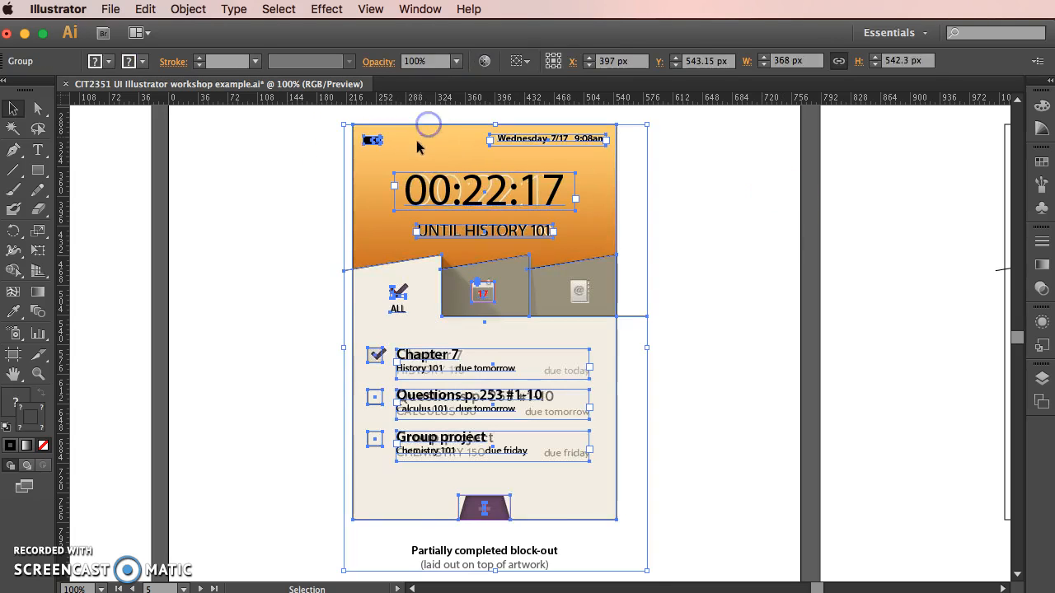
left_click(416, 122)
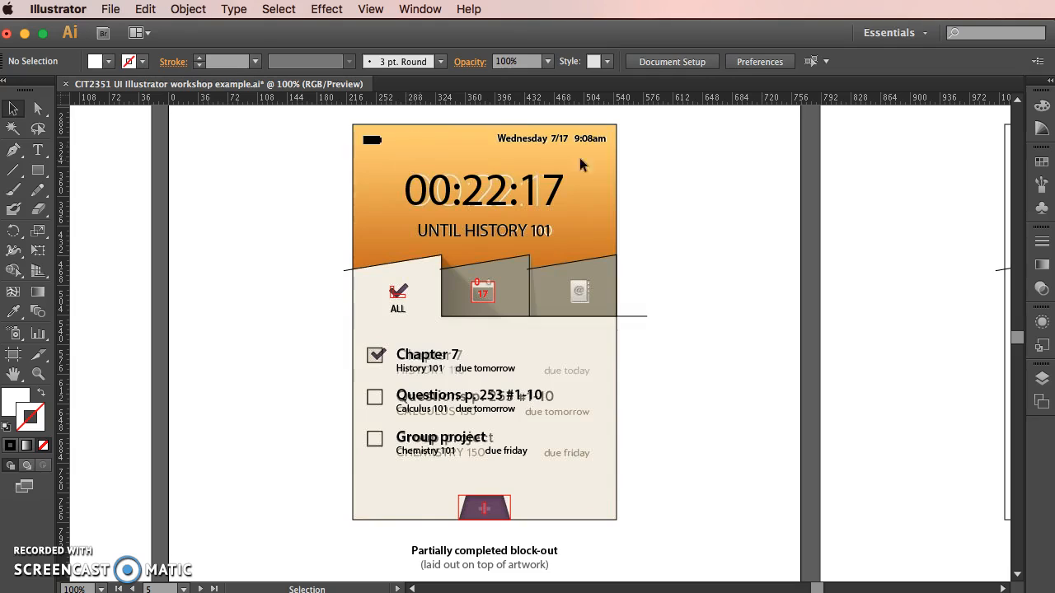
left_click(551, 141)
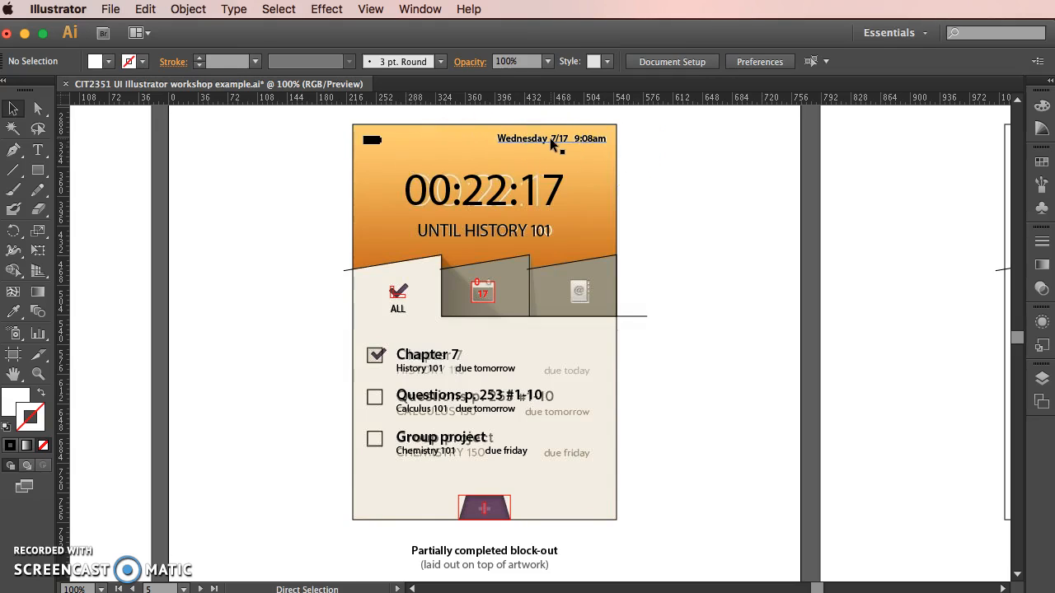
- Examine the block-out's text, tab lines and checkboxes against the underlying mockup at 150% zoom
key("super+equal")
left_click(731, 215)
scroll(731, 211, "up", 3)
scroll(729, 220, "up", 1)
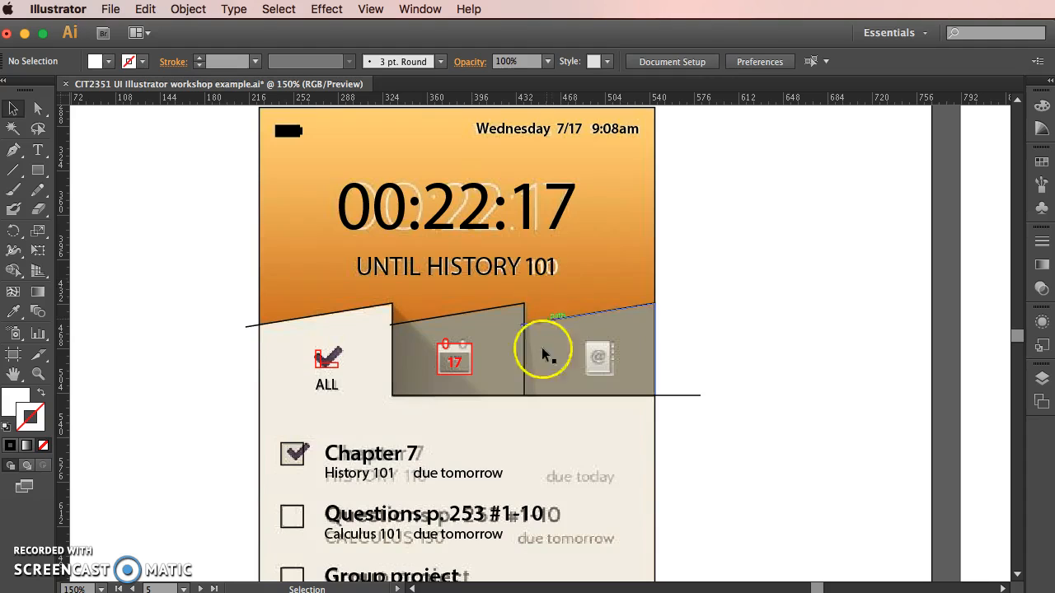
scroll(727, 432, "down", 3)
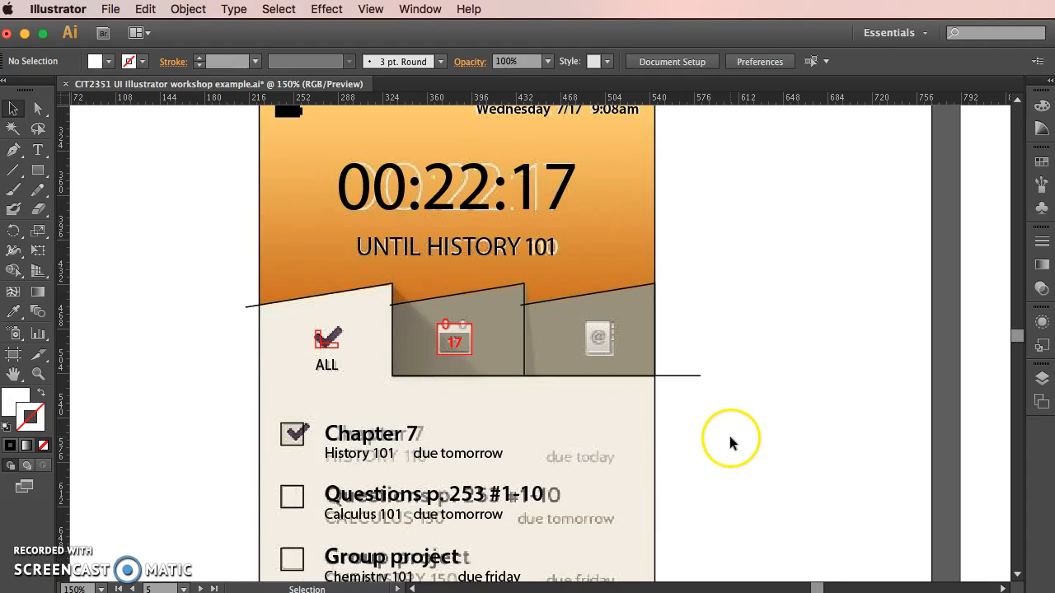
scroll(728, 431, "down", 4)
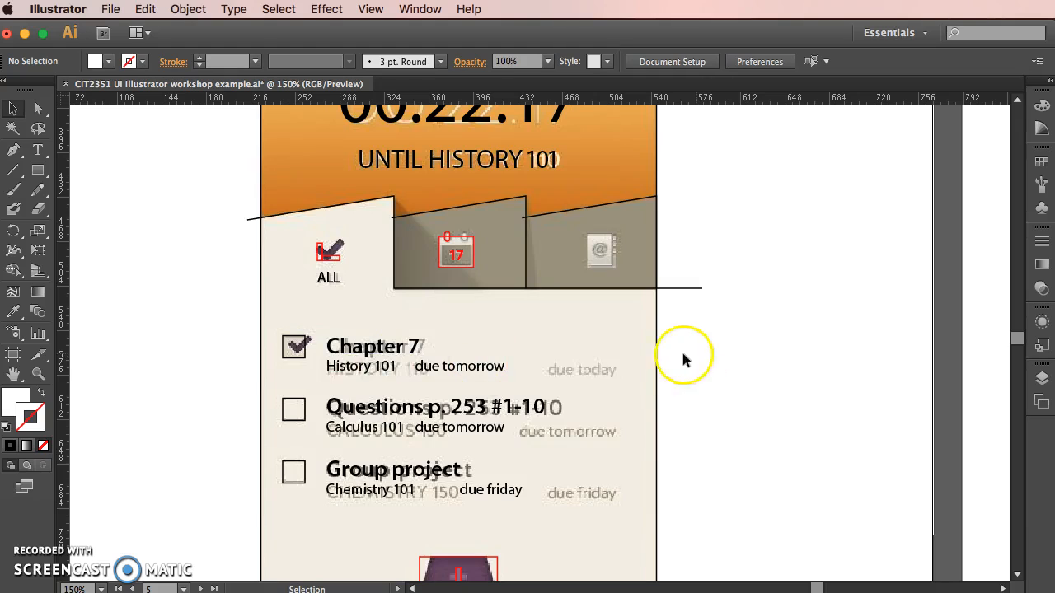
scroll(701, 363, "down", 1)
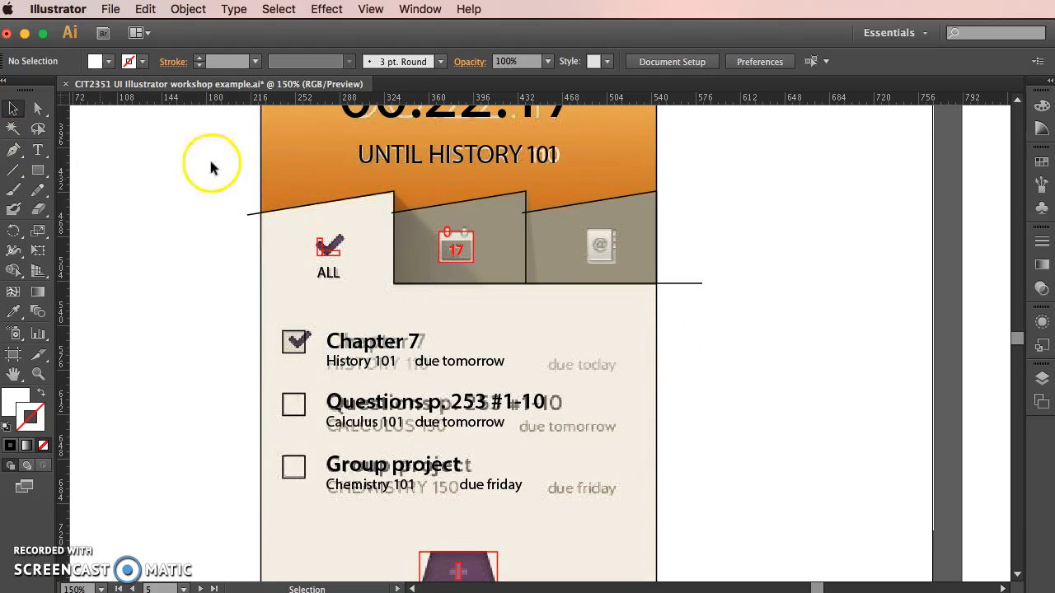
- Select the block-out through its slanted tab line and its horizontal divider to inspect the overhanging line ends
left_click(275, 212)
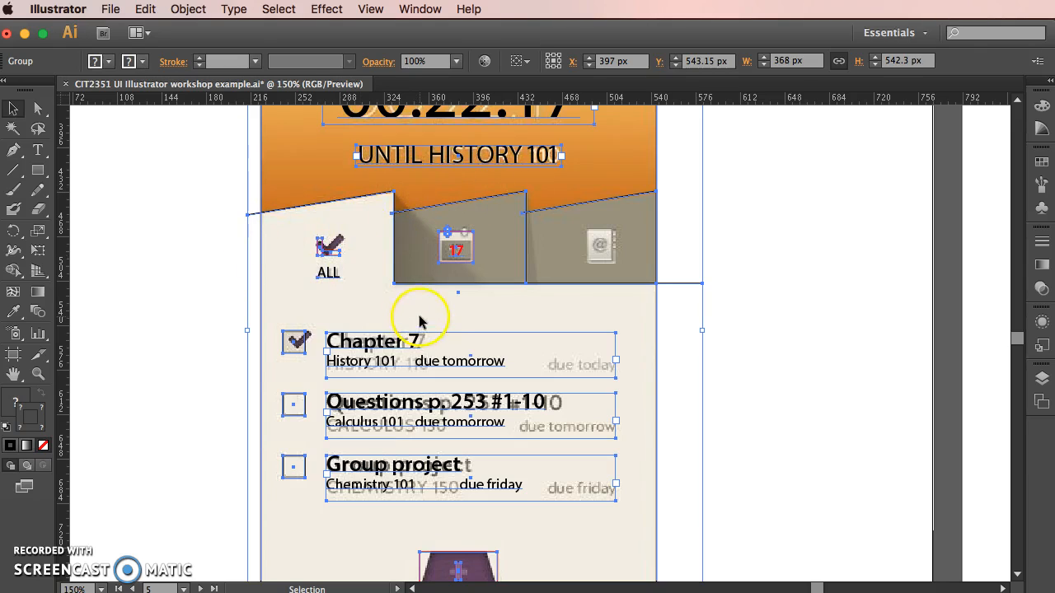
left_click(778, 292)
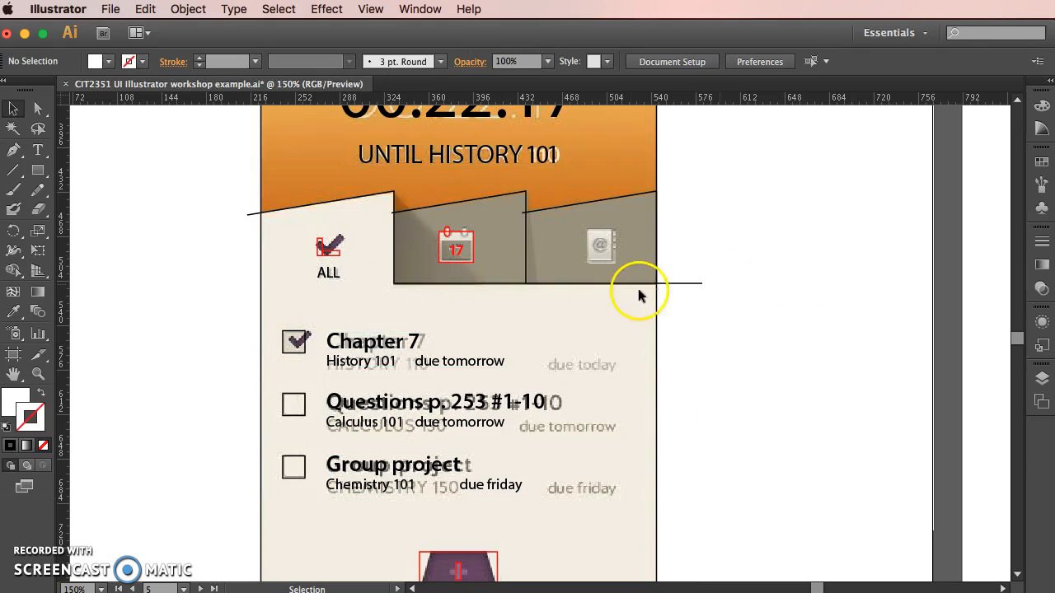
left_click(687, 283)
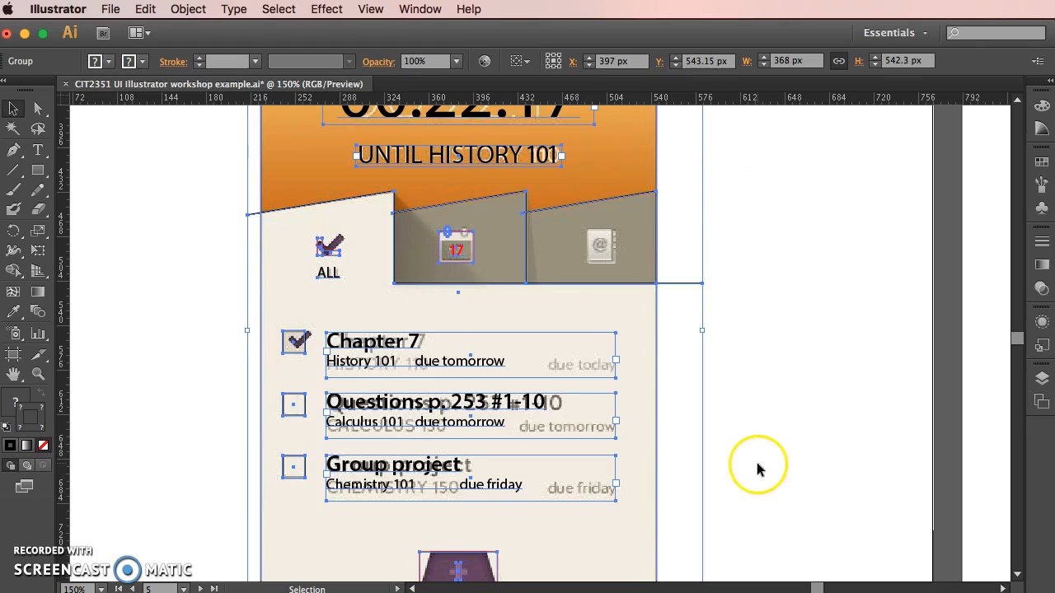
left_click(808, 307)
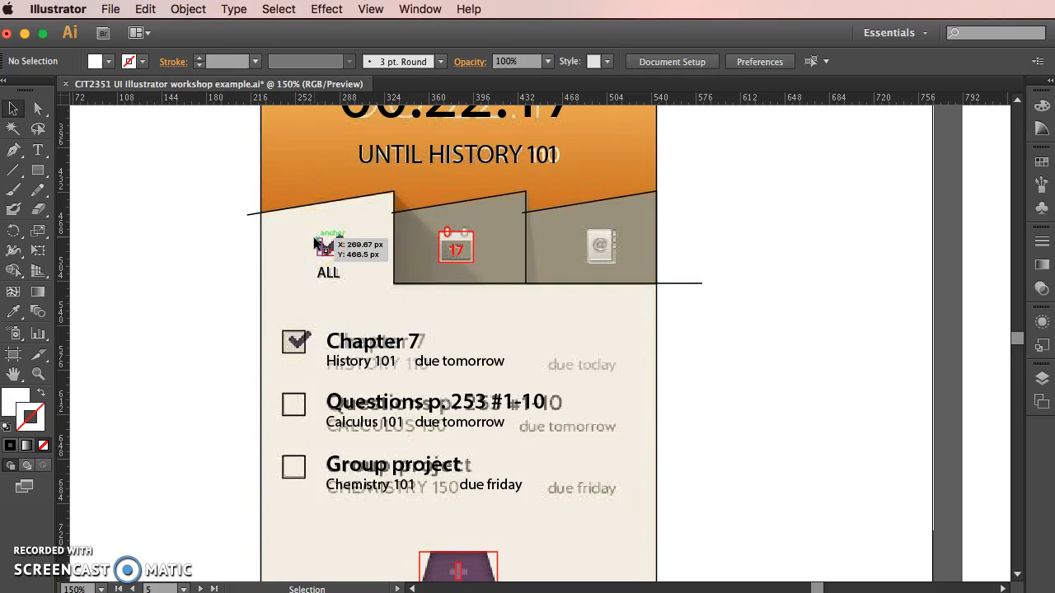
- Isolate the block-out group and select the red checkmark outline above the ALL label
key("super+equal")
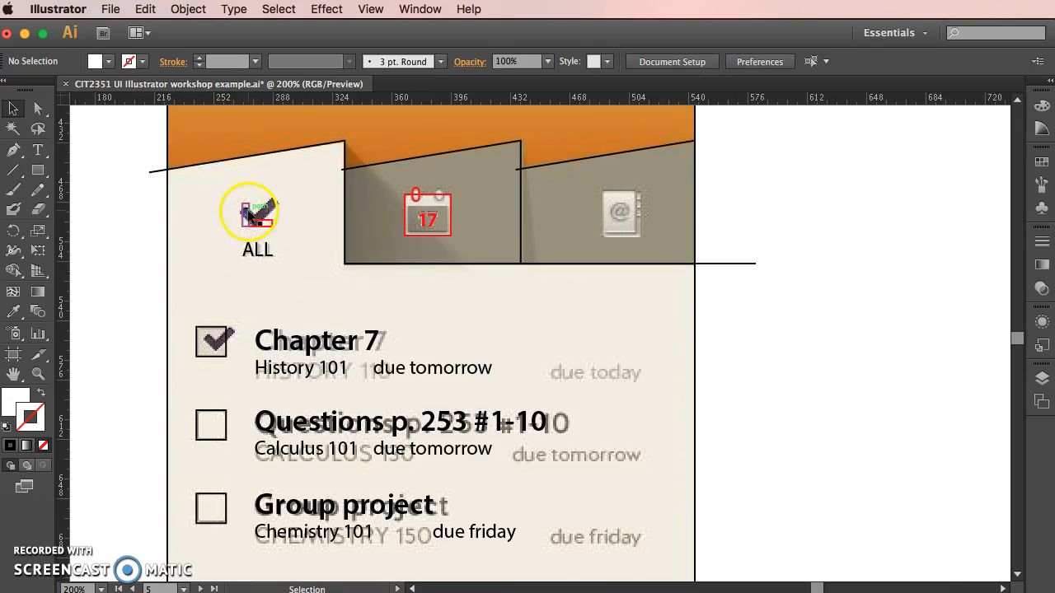
left_click(245, 213)
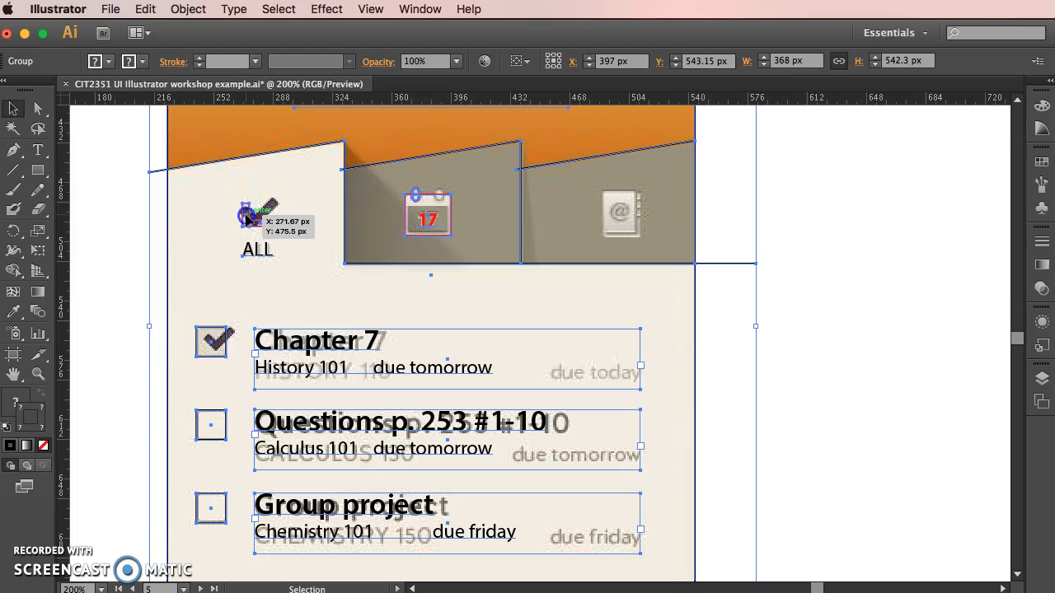
double_click(245, 214)
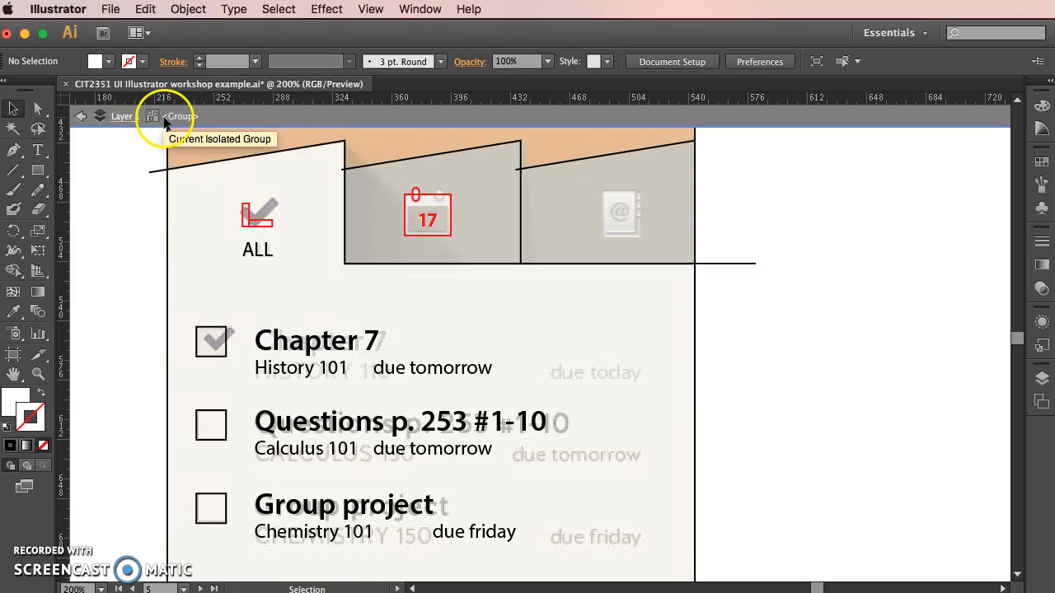
left_click(253, 221)
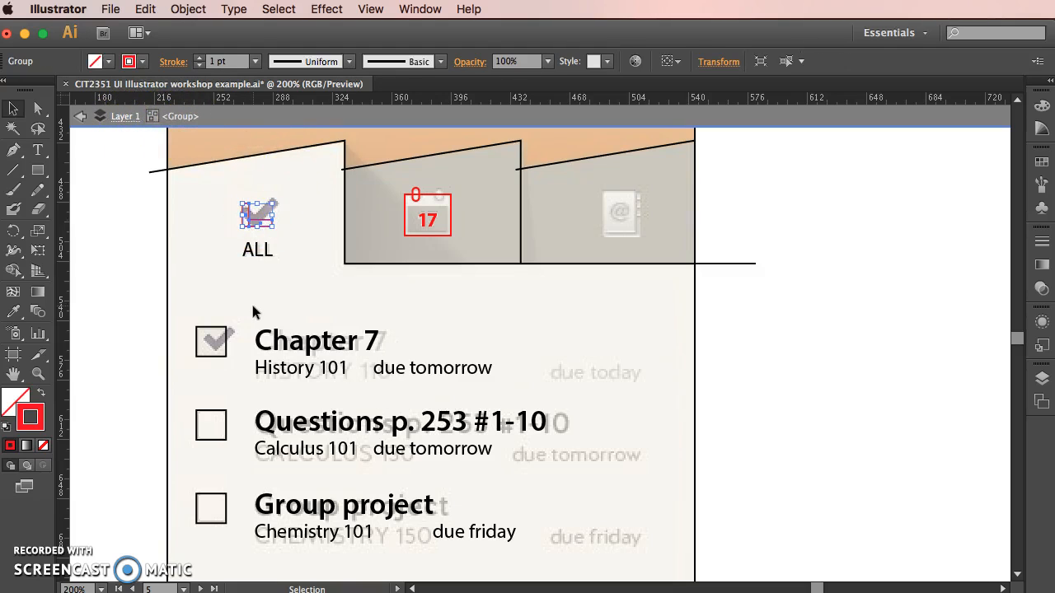
left_click(259, 219)
left_click(158, 223)
left_click(38, 171)
left_click(257, 212)
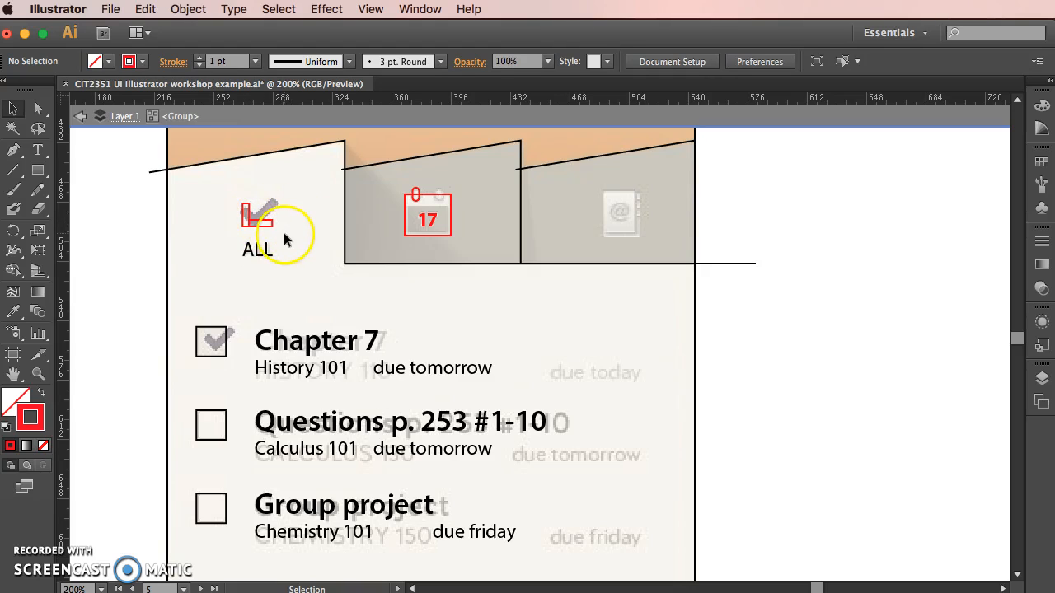
- Rotate the red checkmark outline to match the tick in the mockup, and undo the last shift in position
left_click_drag(260, 230, 278, 229)
key("super+z")
left_click_drag(280, 230, 283, 211)
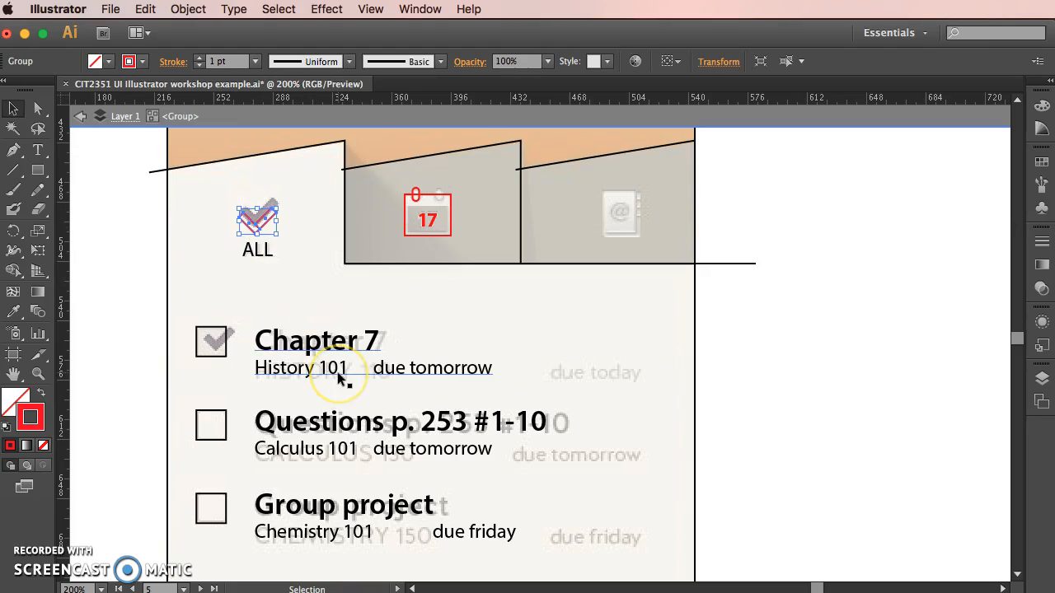
key("super+z")
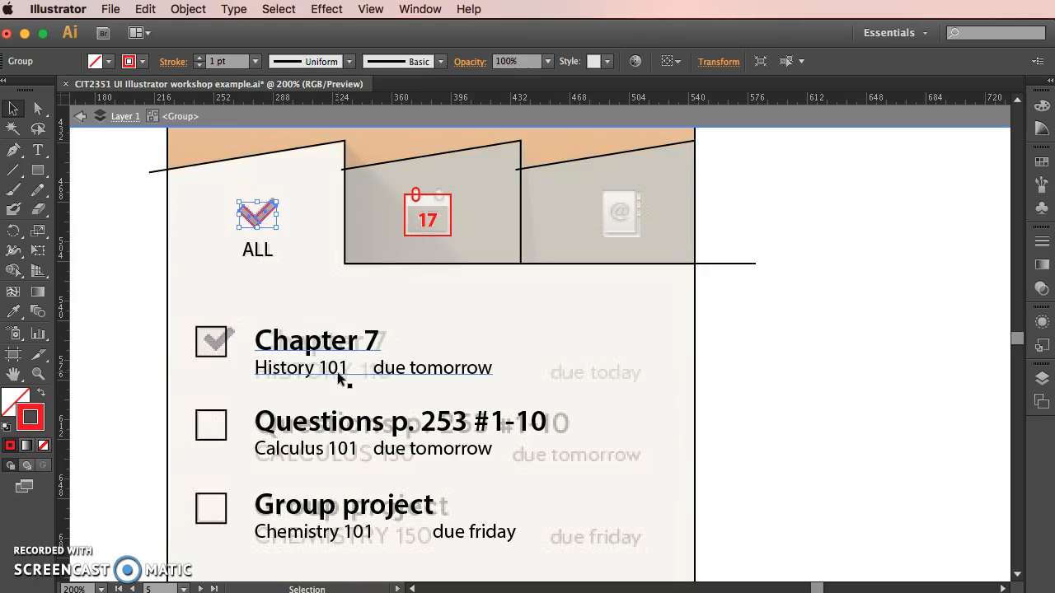
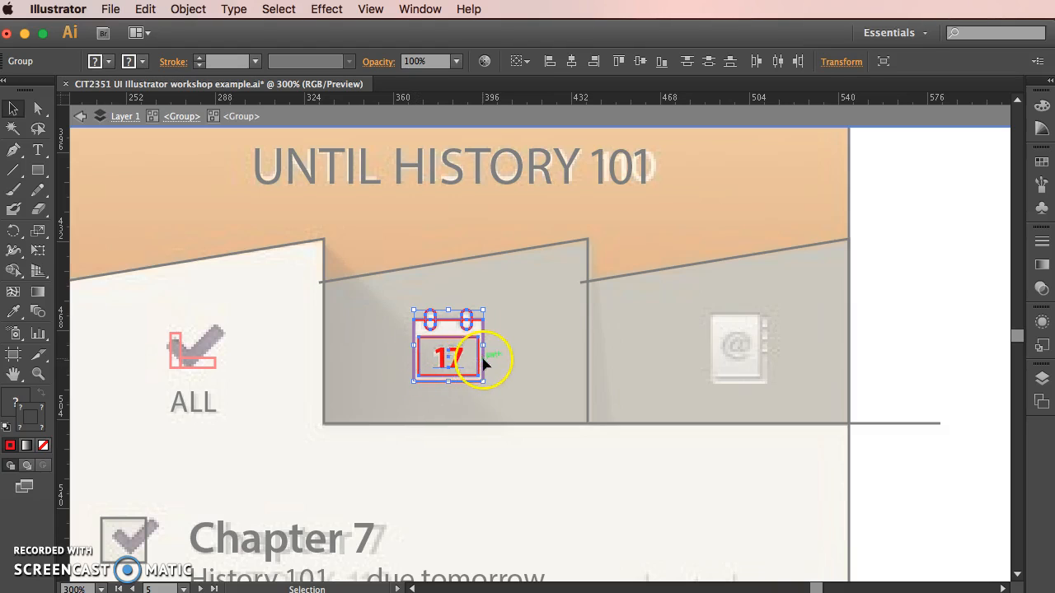
- Center the calendar icon's parts on each other horizontally, and select its two binder rings to check their placement
left_click(572, 65)
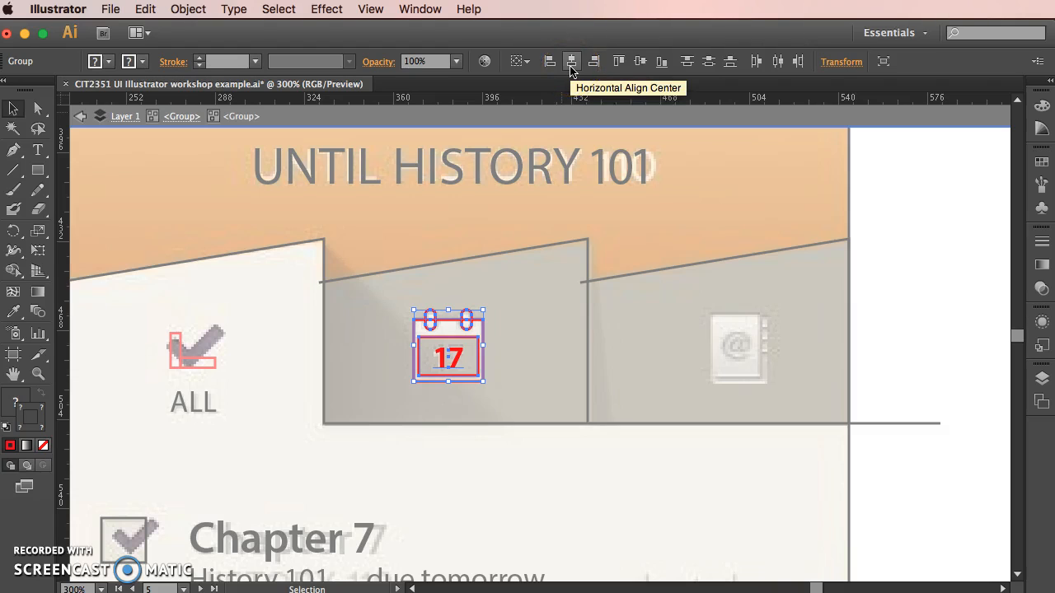
left_click(571, 69)
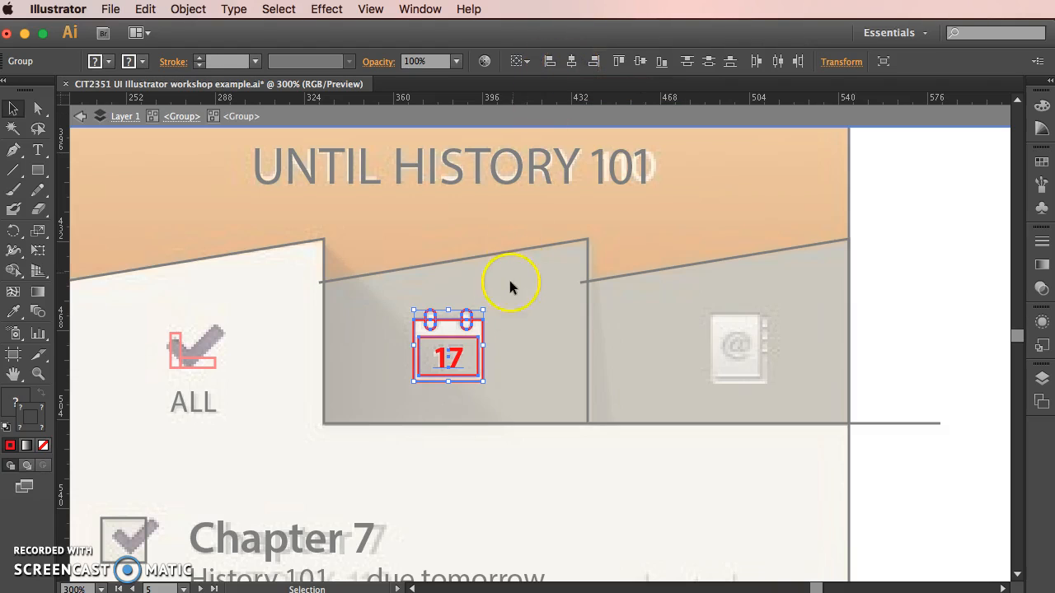
left_click(506, 298)
left_click(434, 317)
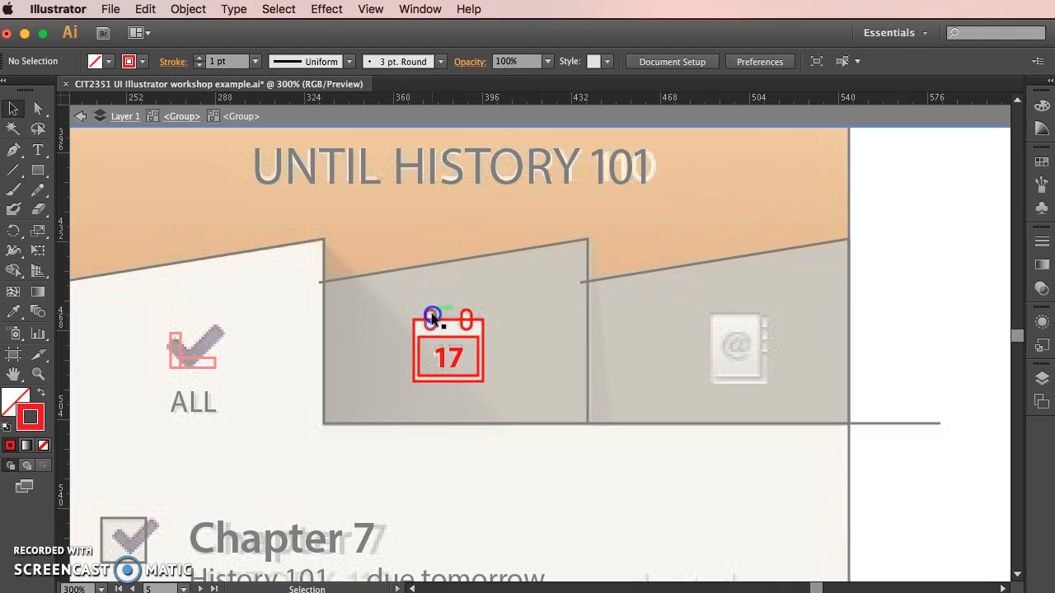
left_click_drag(466, 319, 476, 317)
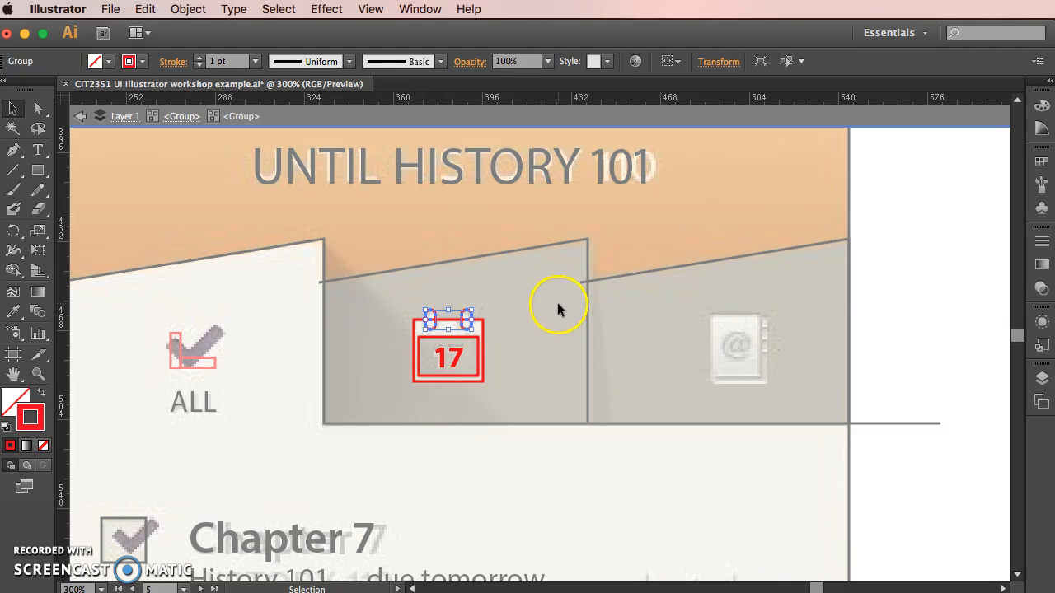
left_click(510, 313)
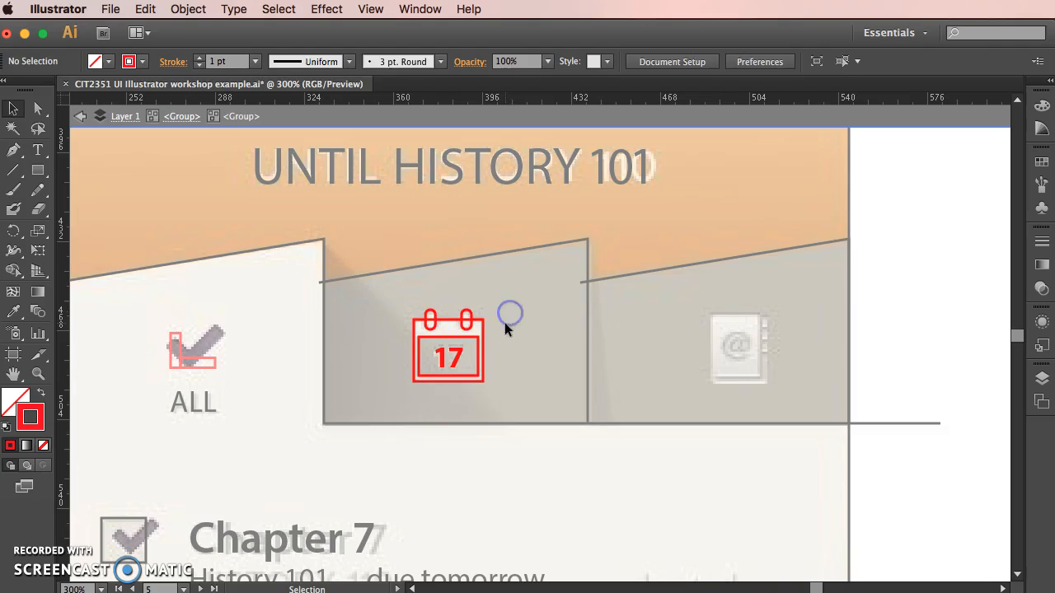
- Select the 17 inside the calendar icon to check its centering, and leave isolation mode
left_click(458, 368)
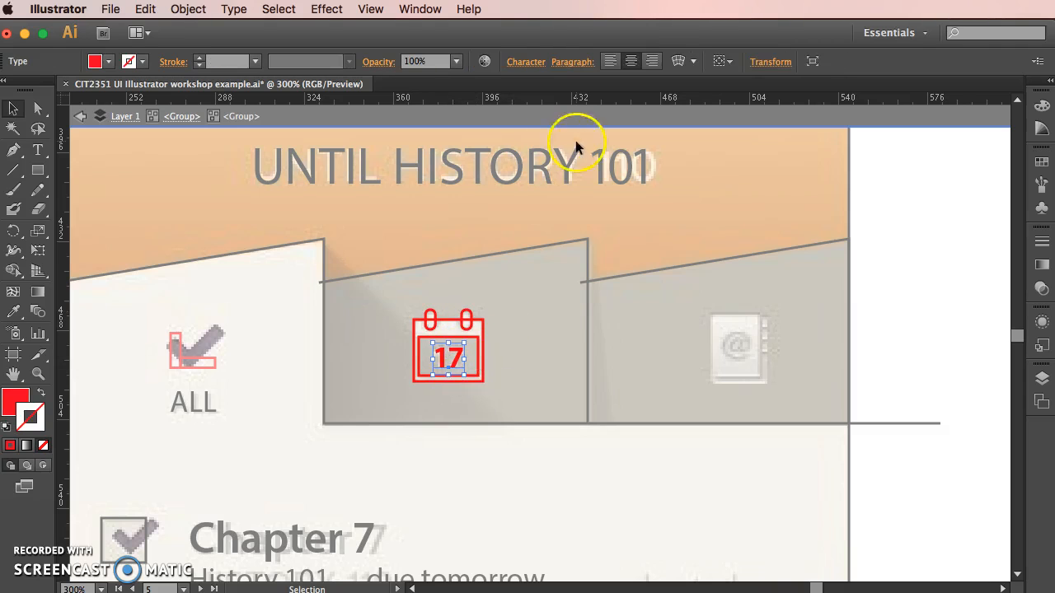
mouse_move(445, 357)
left_mouse_down()
mouse_move(459, 360)
mouse_move(426, 360)
mouse_move(460, 353)
mouse_move(437, 358)
left_mouse_up()
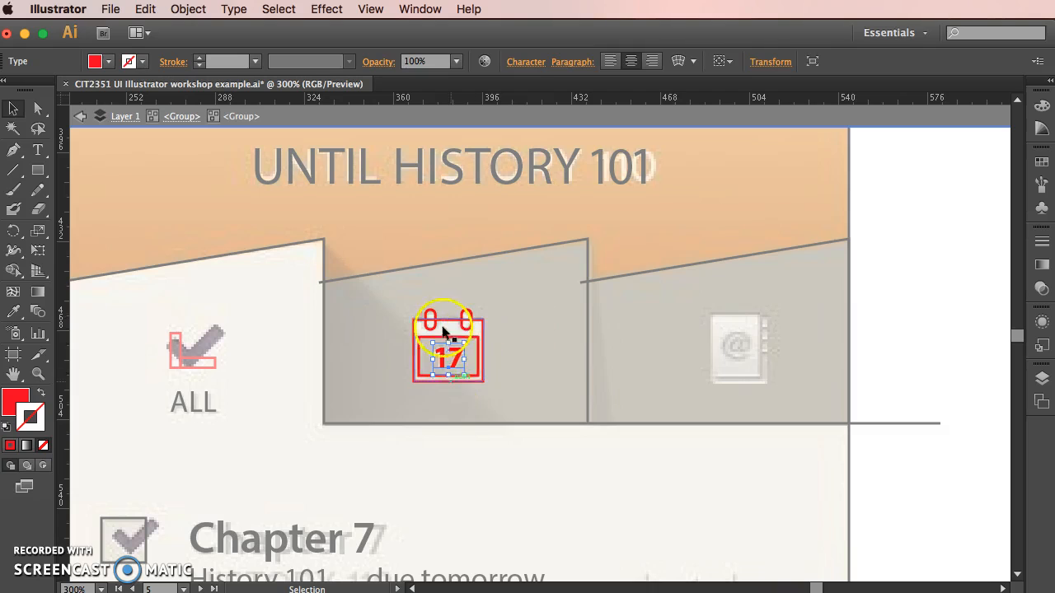
left_click(488, 273)
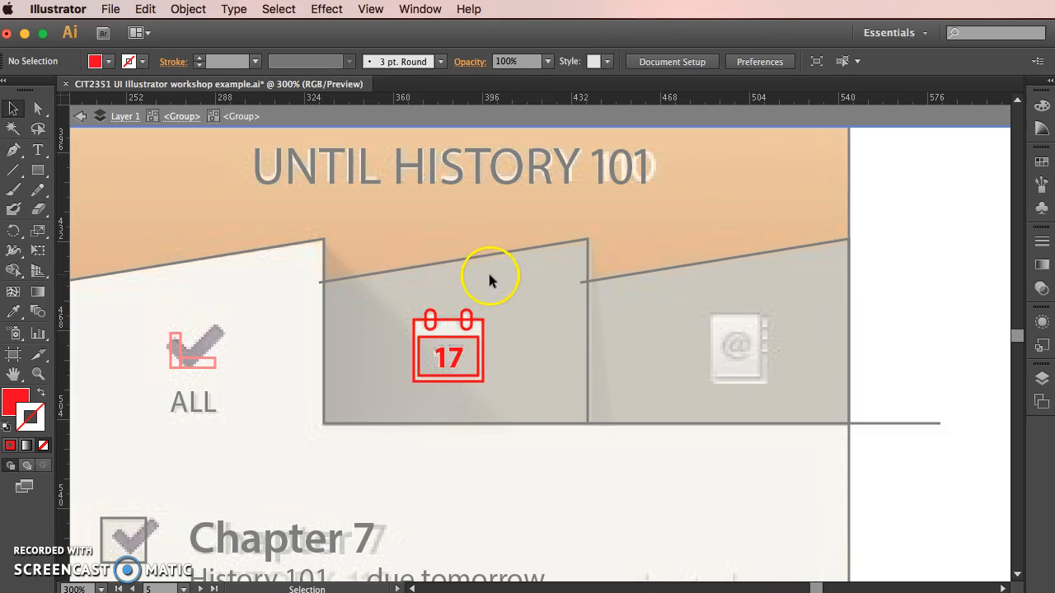
left_click(426, 311)
double_click(924, 299)
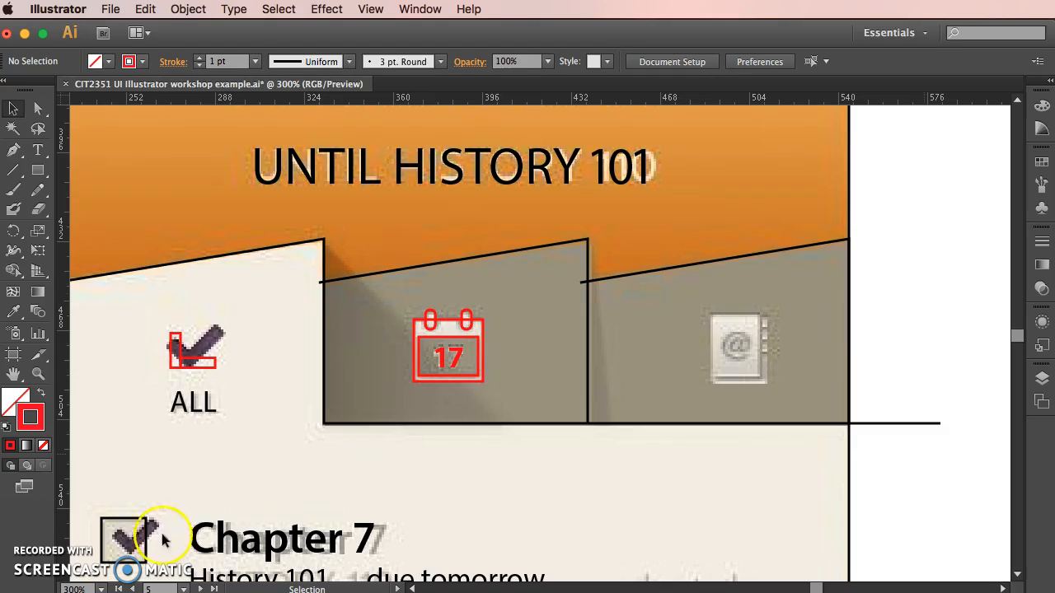
- Select the whole block-out group and view the complete mockup at 100% zoom
left_click(132, 532)
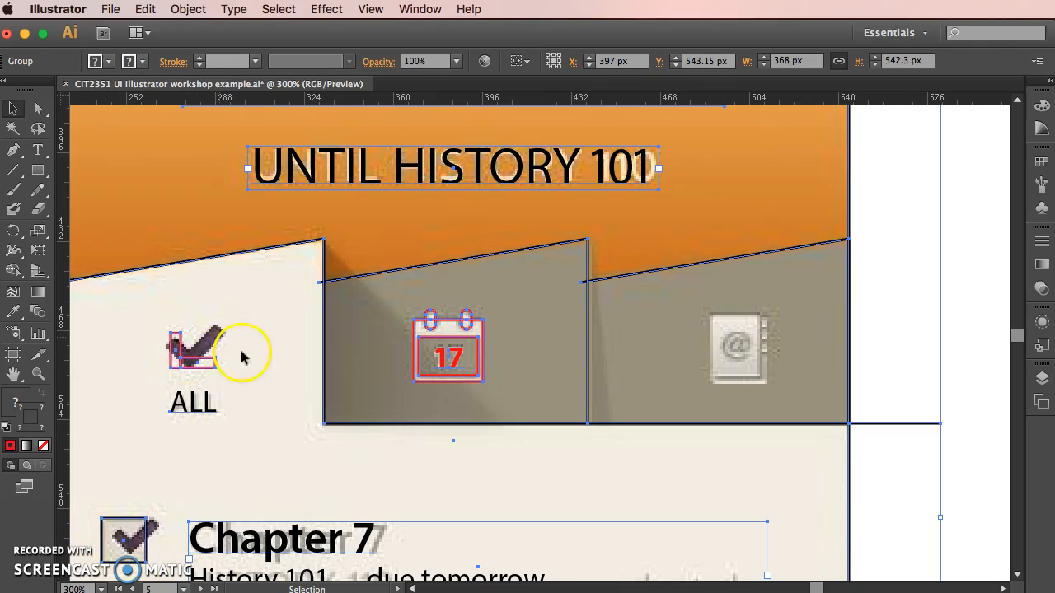
scroll(695, 472, "up", 3)
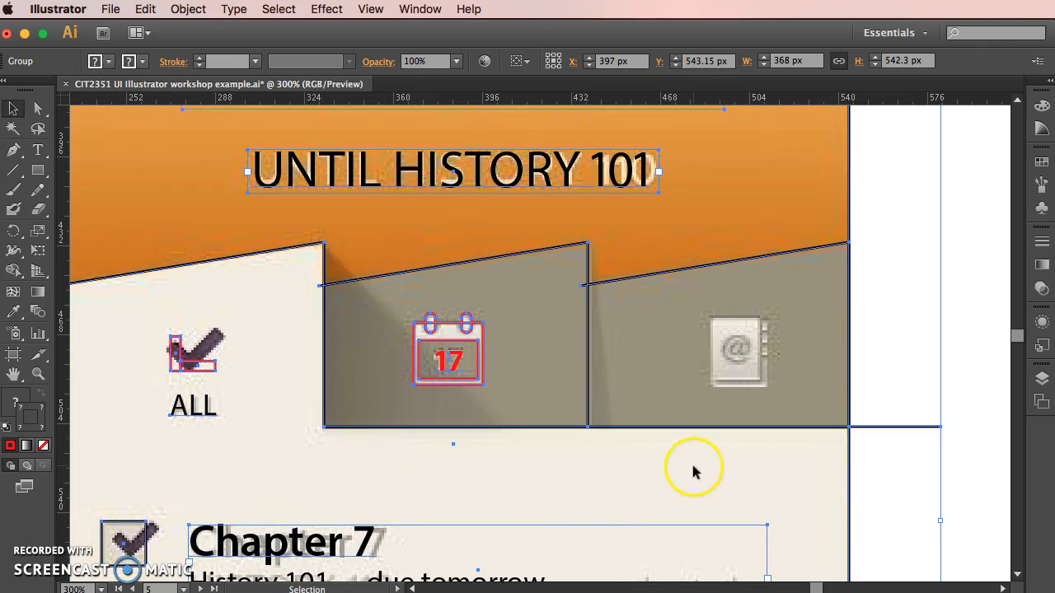
scroll(695, 473, "down", 2)
key("super+minus")
key("super+minus")
key("super+minus")
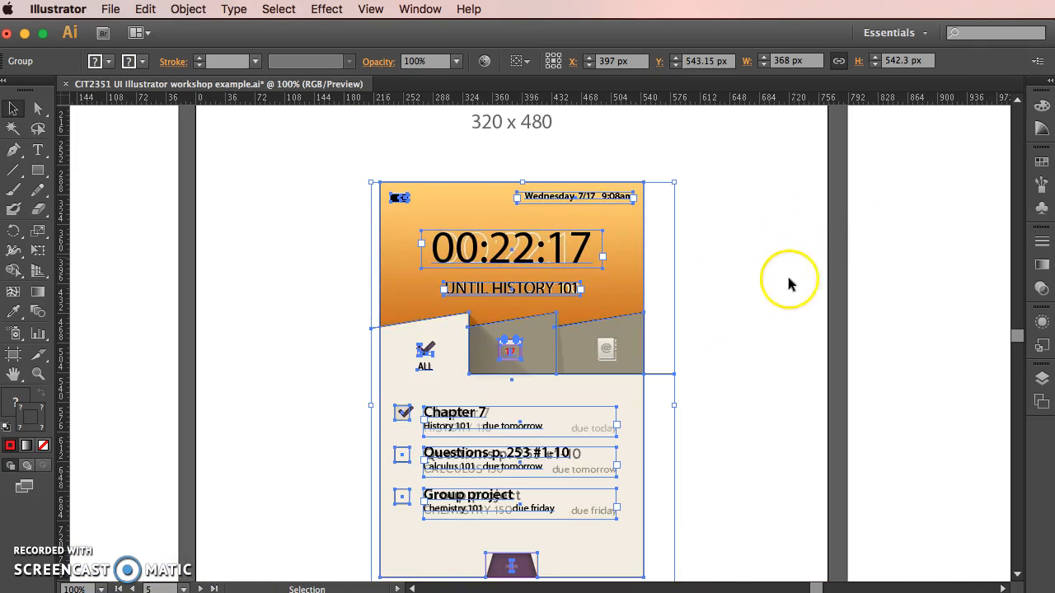
scroll(700, 276, "down", 1)
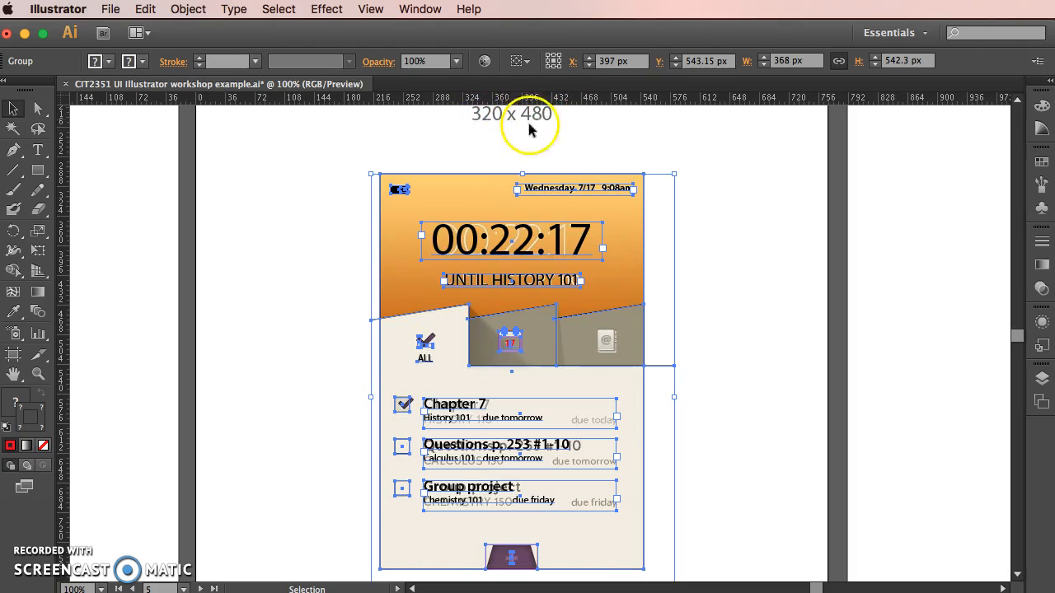
- Isolate the block-out group and select the rectangle framing the app screen
left_click(494, 141)
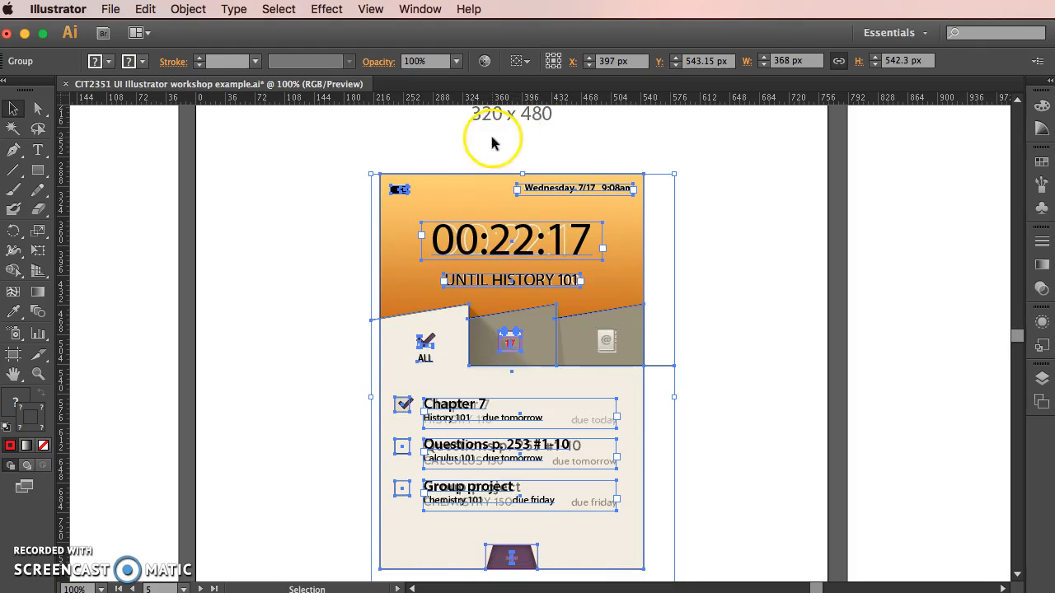
left_click(462, 175)
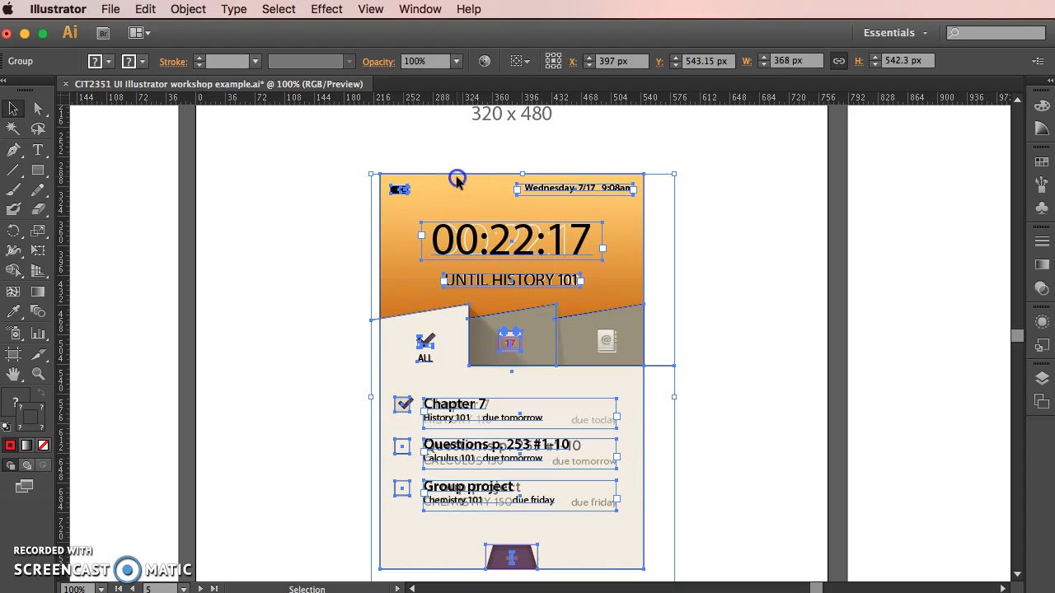
left_click(457, 175)
left_click(456, 174)
double_click(456, 174)
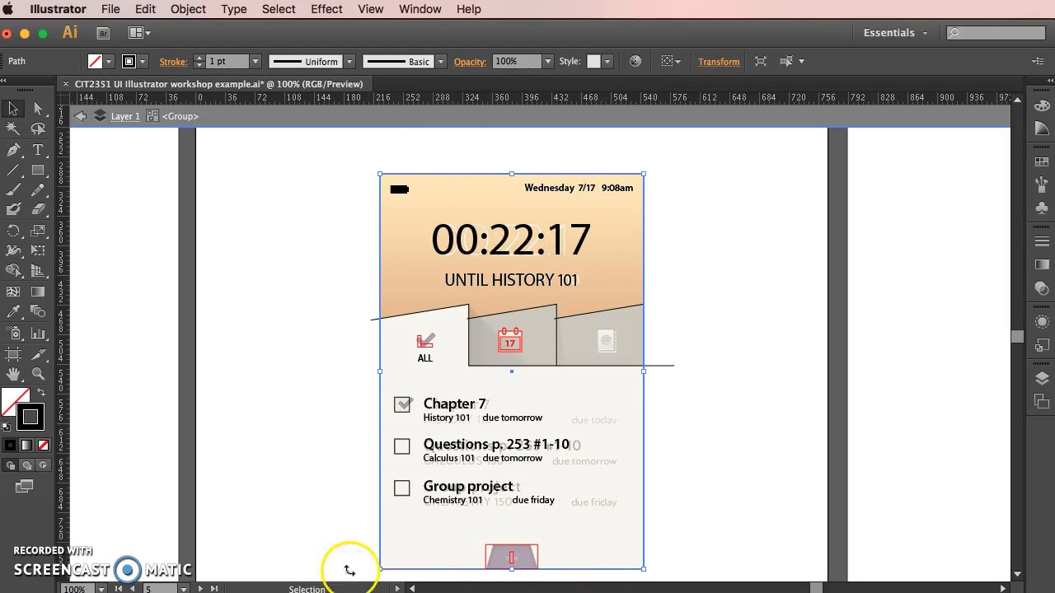
- Examine the frame rectangle's width and height, switching the proportion constraint off and back on
left_click(719, 62)
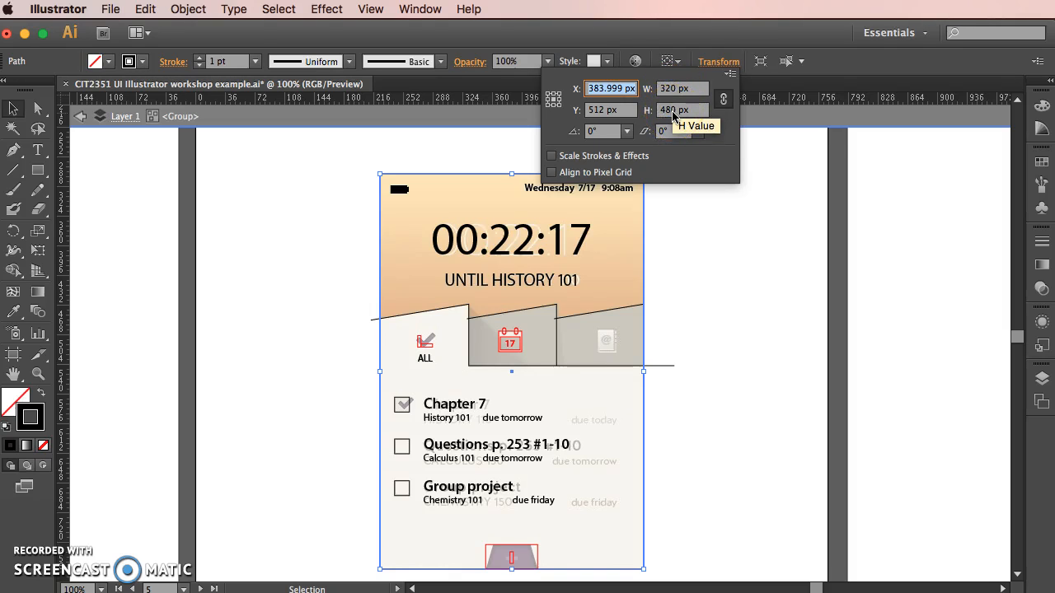
left_click(722, 100)
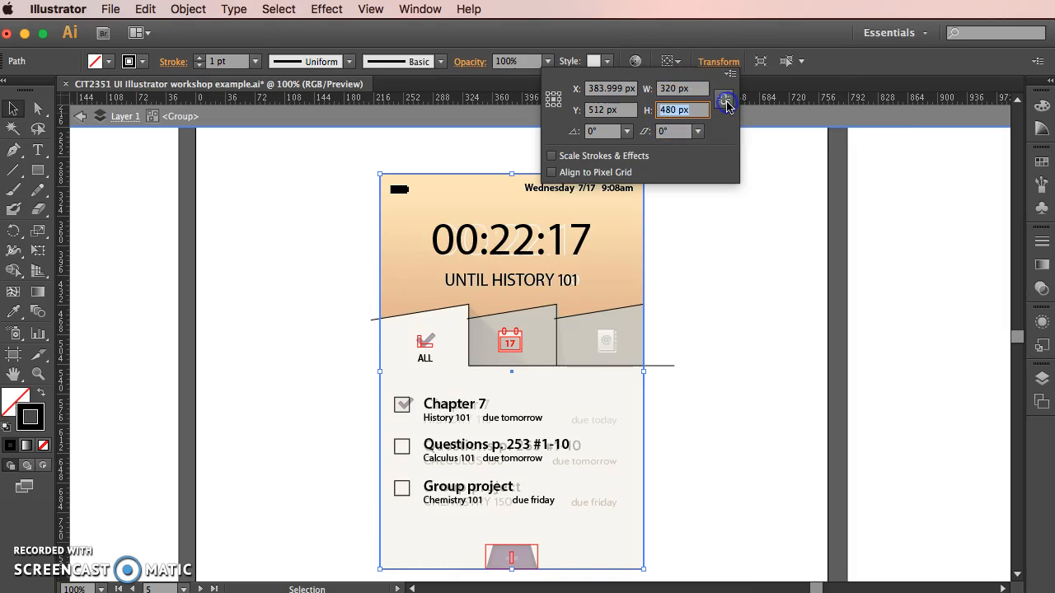
left_click(723, 99)
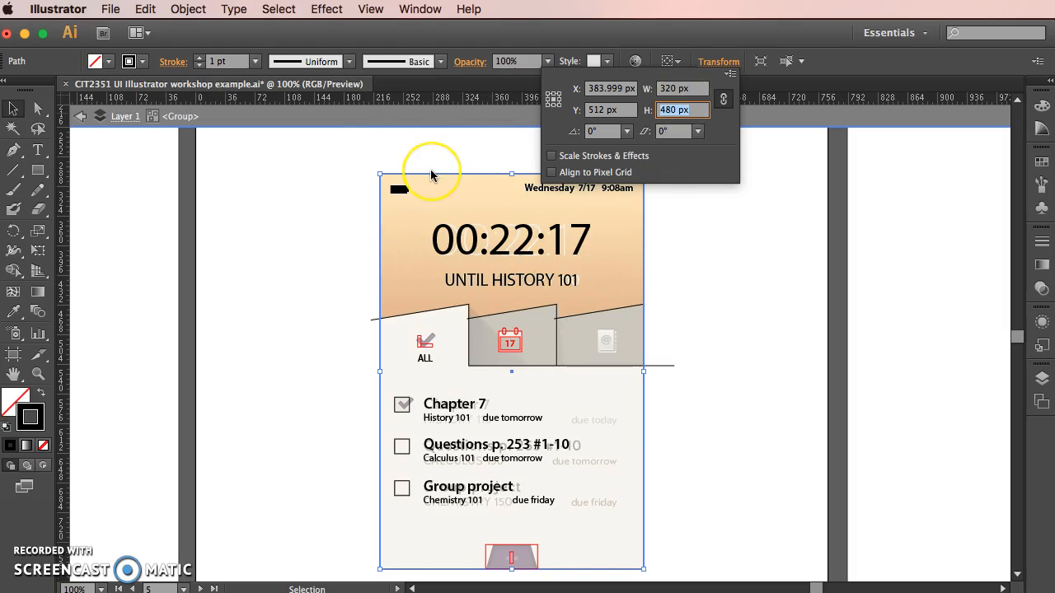
left_click(726, 63)
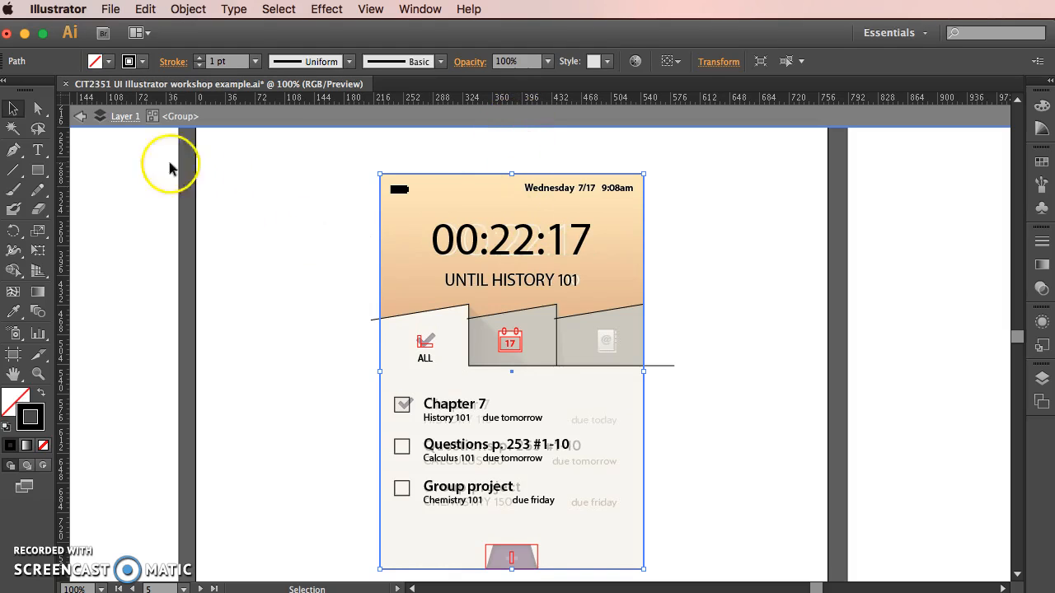
- Check the measurement units offered for a new rectangle's width and height, without creating the rectangle
left_click(37, 170)
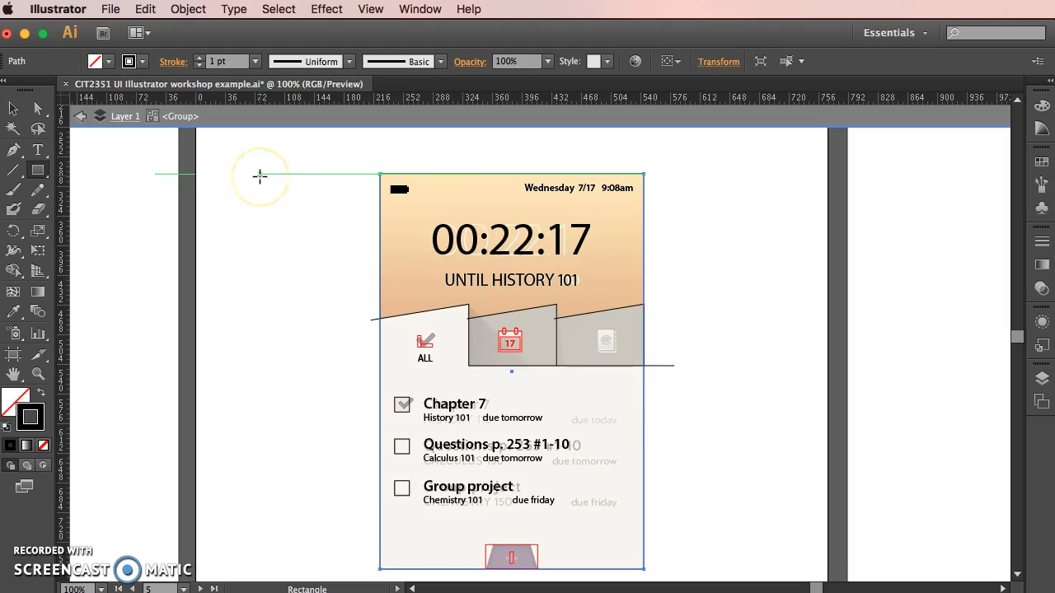
left_click(259, 176)
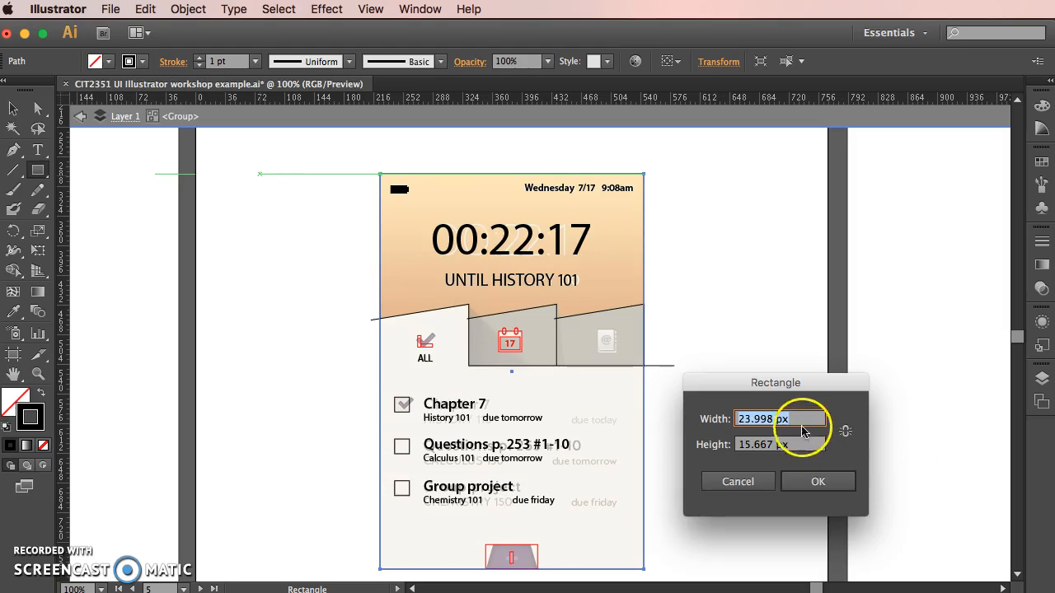
left_click(754, 481)
- Review the ruler visibility options and set the ruler units to pixels
left_click(370, 9)
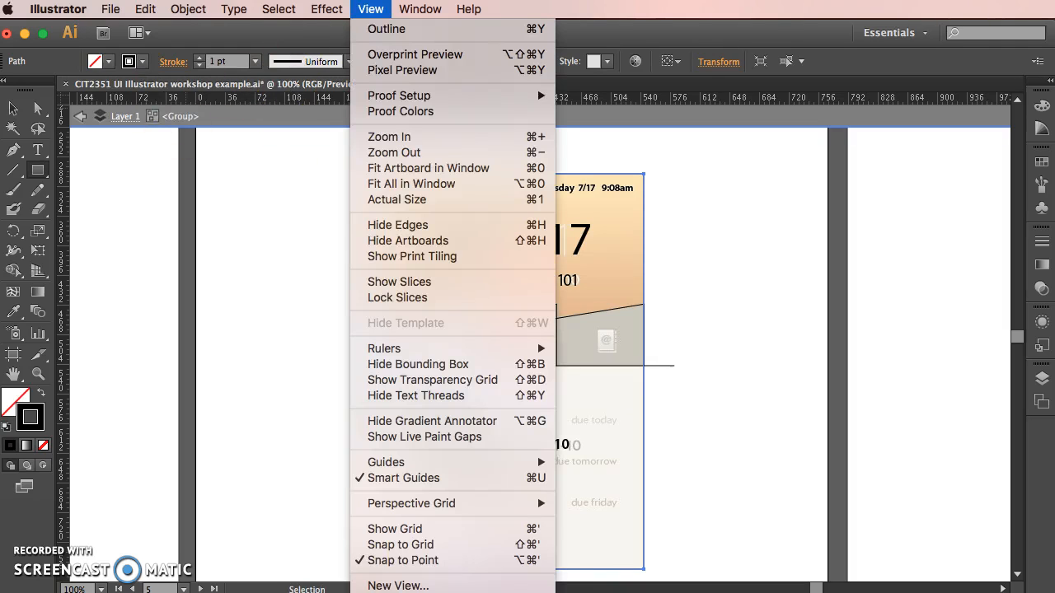
mouse_move(398, 349)
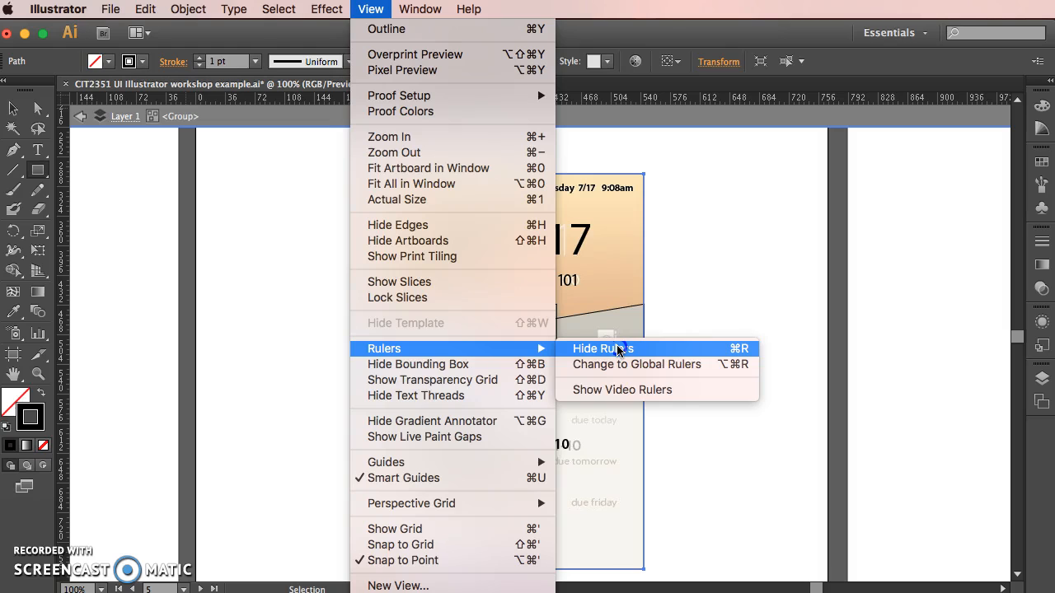
left_click(702, 97)
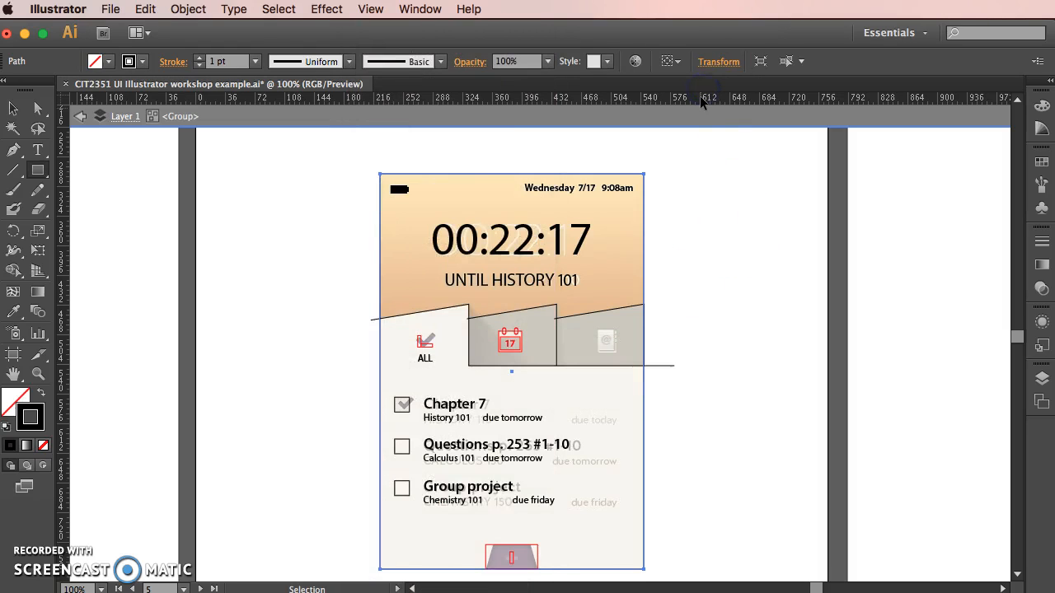
right_click(701, 98)
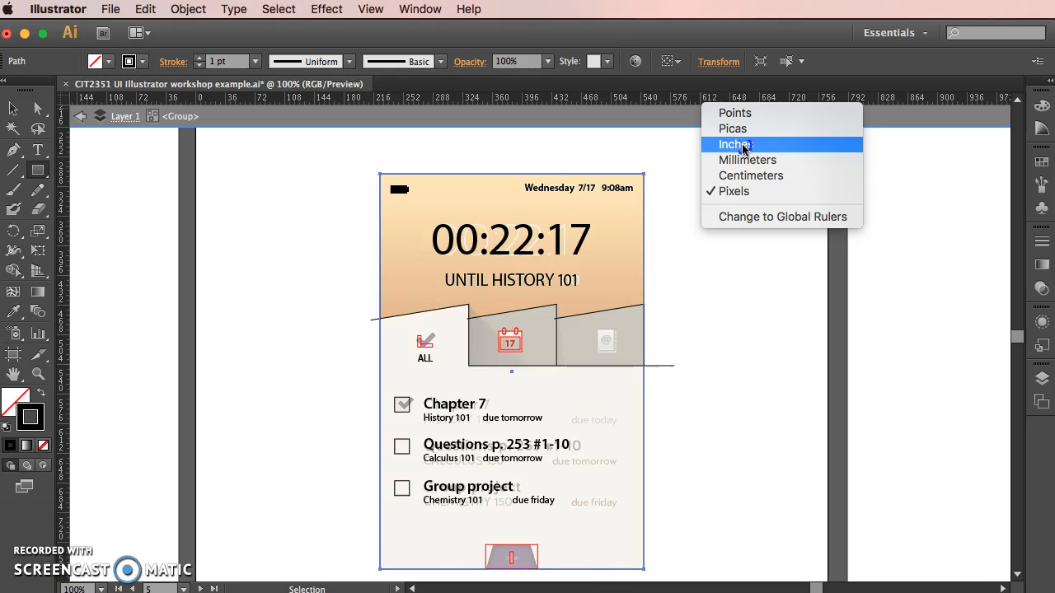
left_click(754, 191)
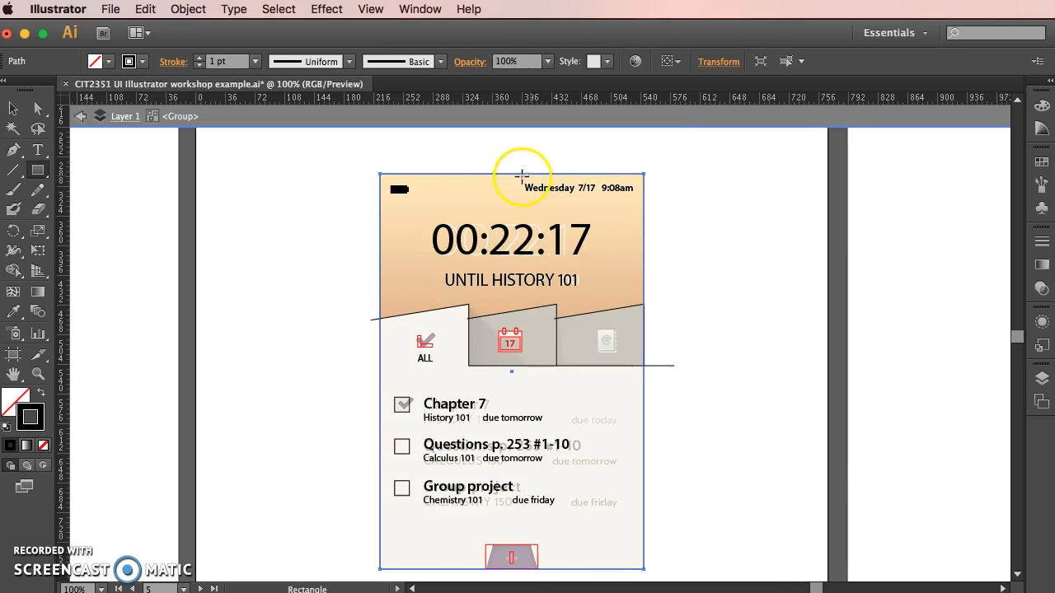
- Reduce the frame rectangle proportionally to 316 px wide and 474 px high
left_click(14, 108)
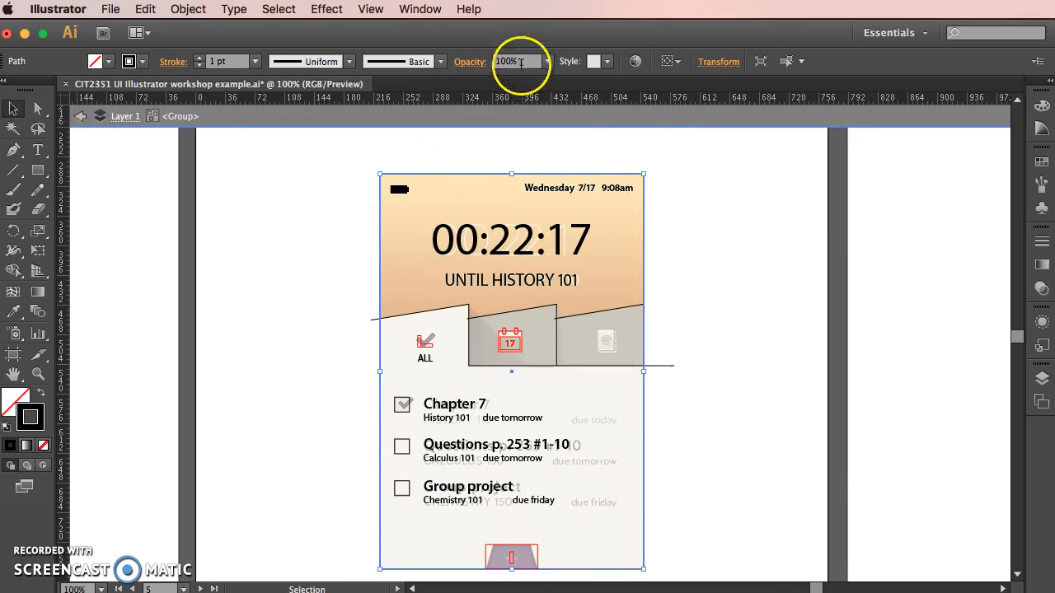
left_click(712, 62)
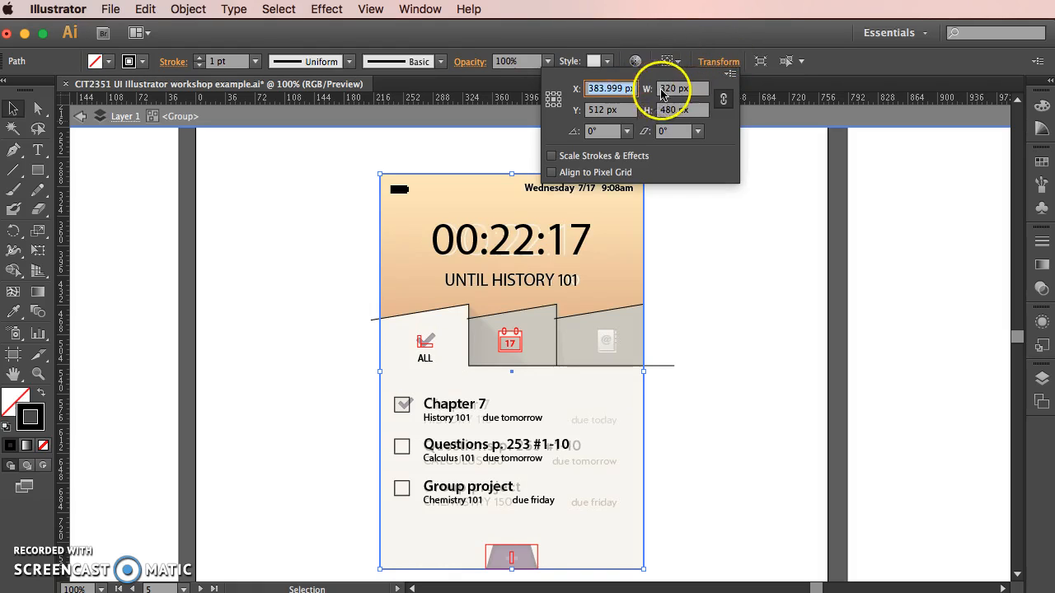
scroll(676, 88, "down", 4)
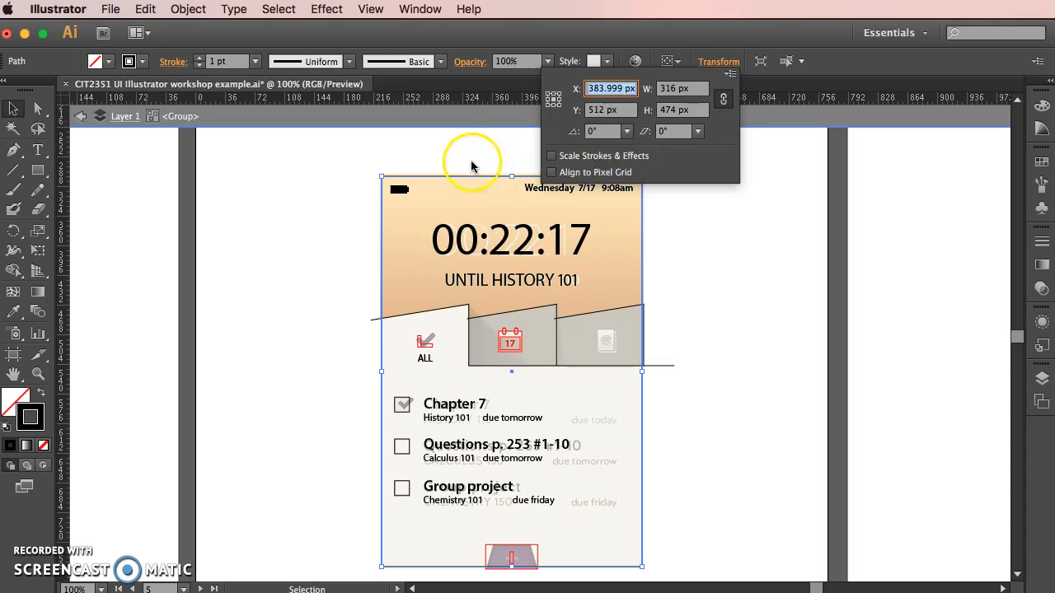
left_click(450, 174)
left_click(450, 175)
left_click(450, 175)
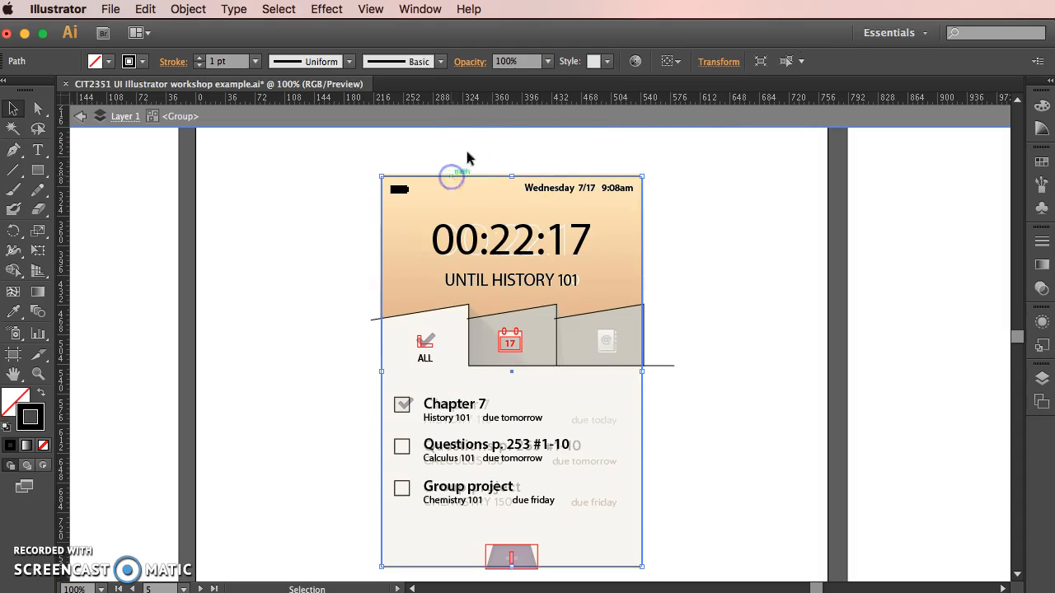
- Set the frame rectangle's width to 320 px with proportions constrained, giving a height of 480 px
scroll(528, 145, "up", 2)
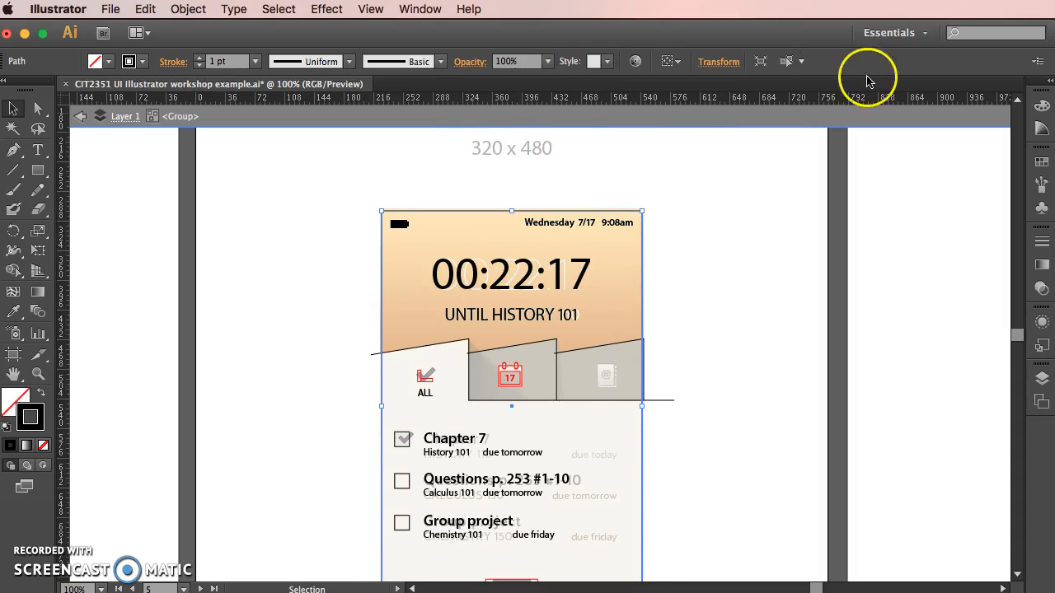
left_click(718, 62)
double_click(669, 91)
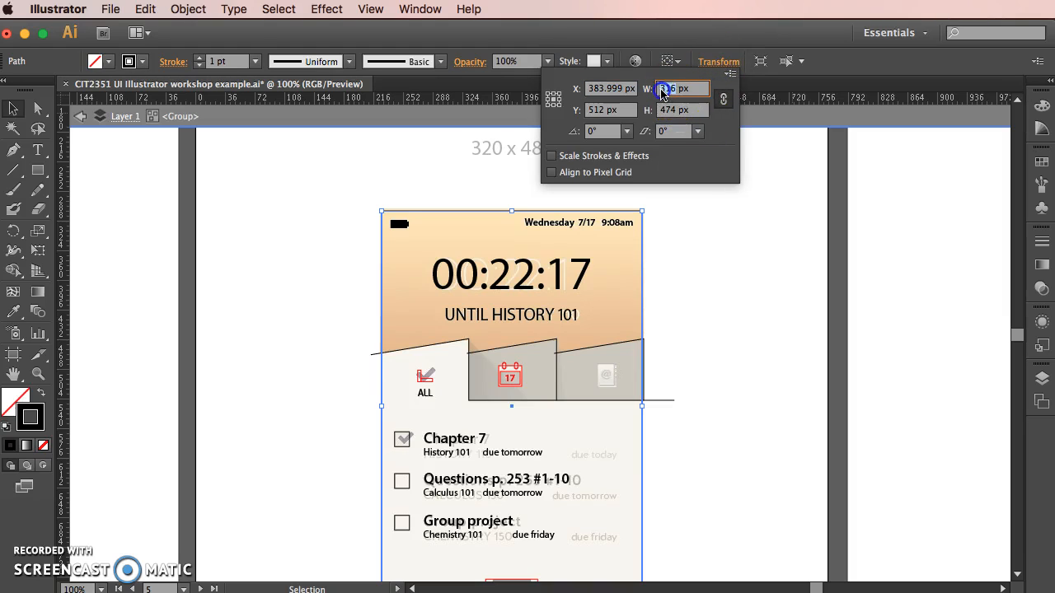
type("320")
key("Tab")
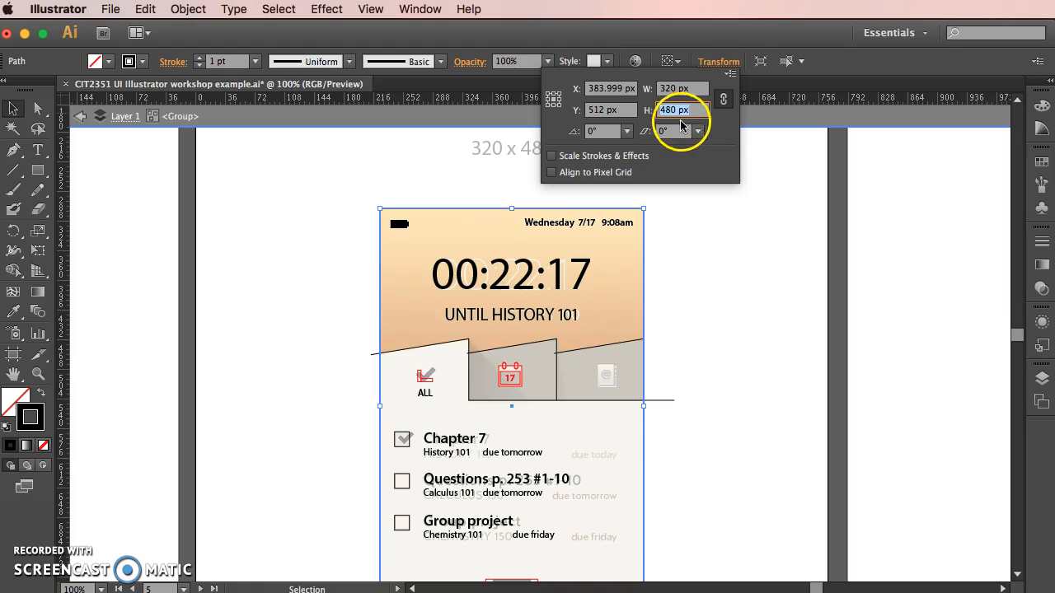
- Examine the block-out's live text objects individually, including the Group project and Questions task entries and the countdown timer, then clear the selection
left_click(696, 243)
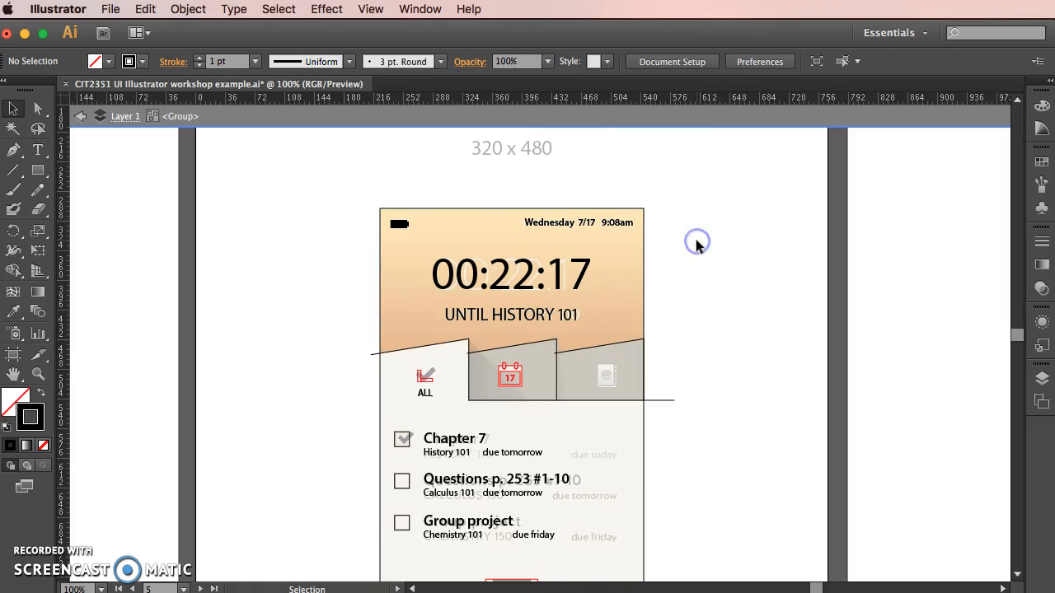
scroll(690, 332, "down", 1)
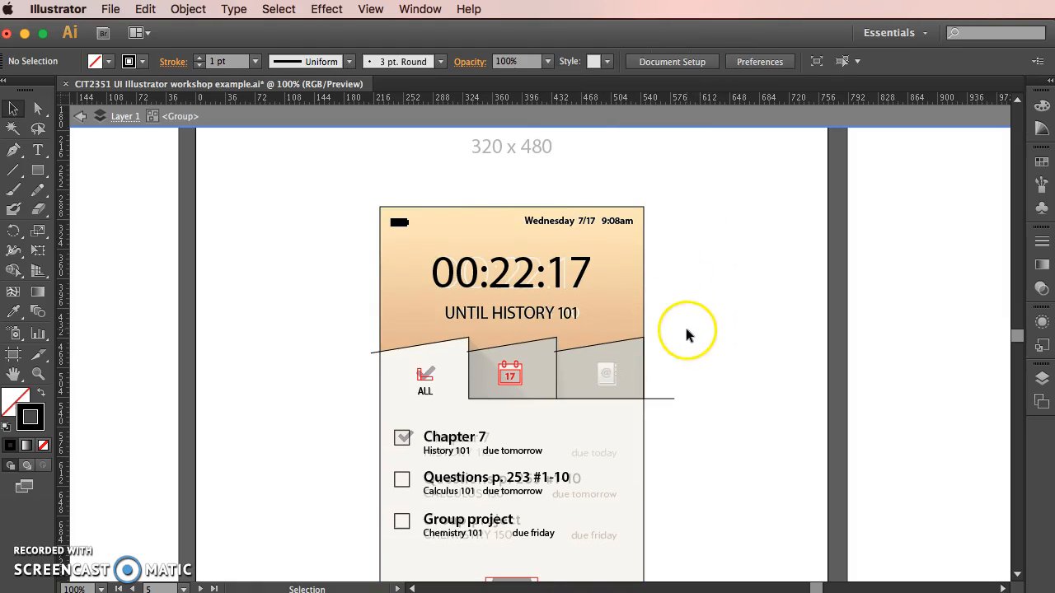
scroll(687, 334, "down", 5)
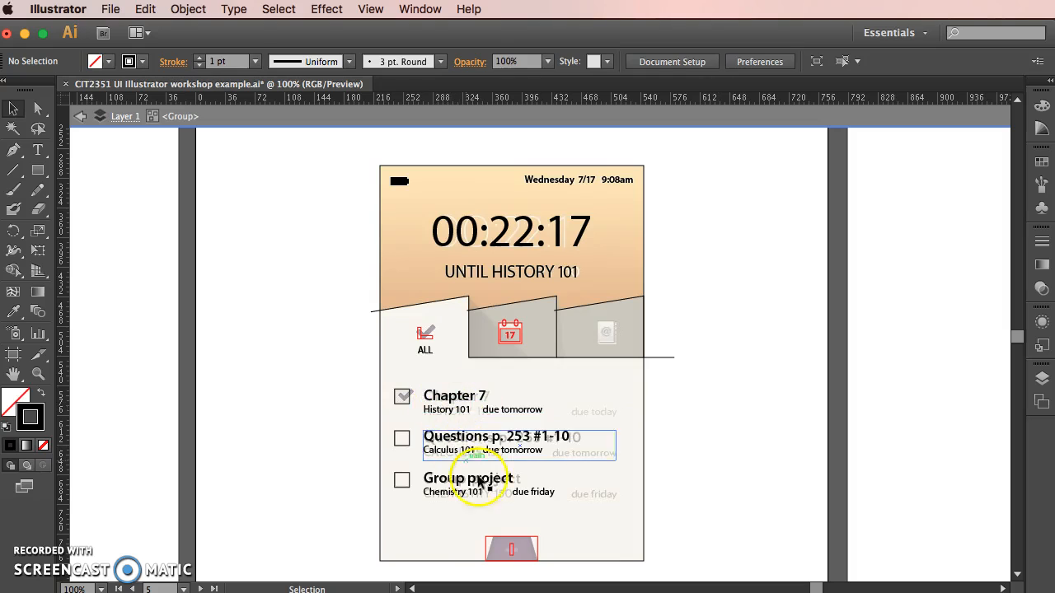
left_click(436, 486)
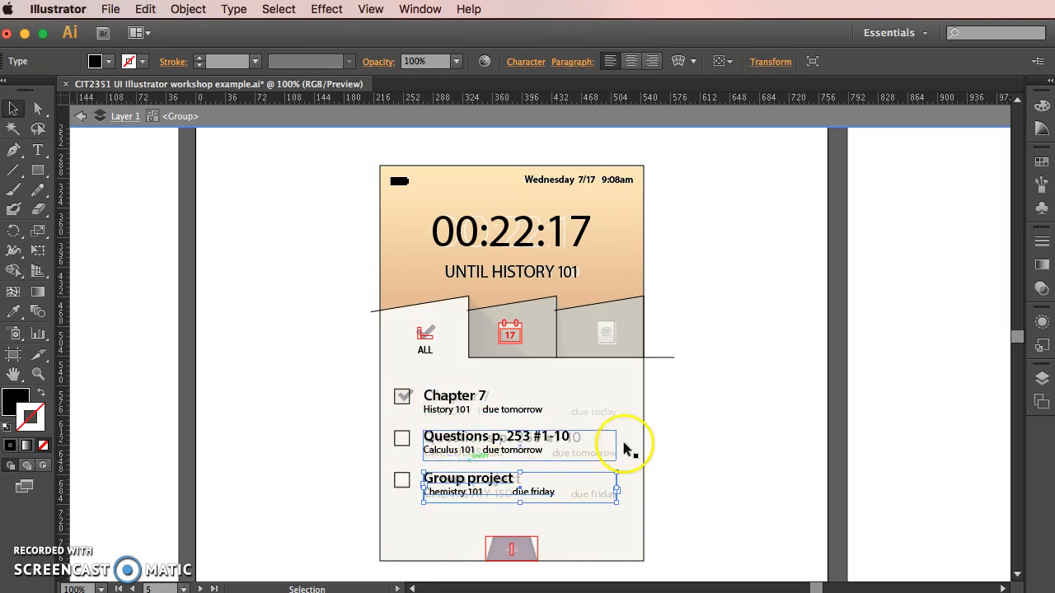
left_click(739, 431)
left_click(462, 439)
left_click(755, 395)
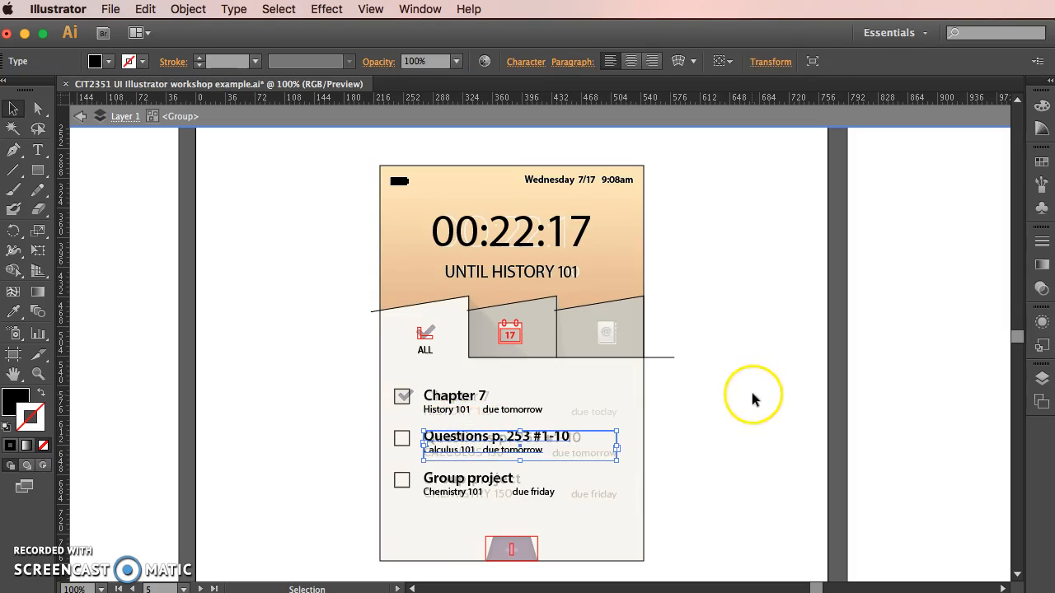
left_click(468, 436)
left_click(459, 416, "shift")
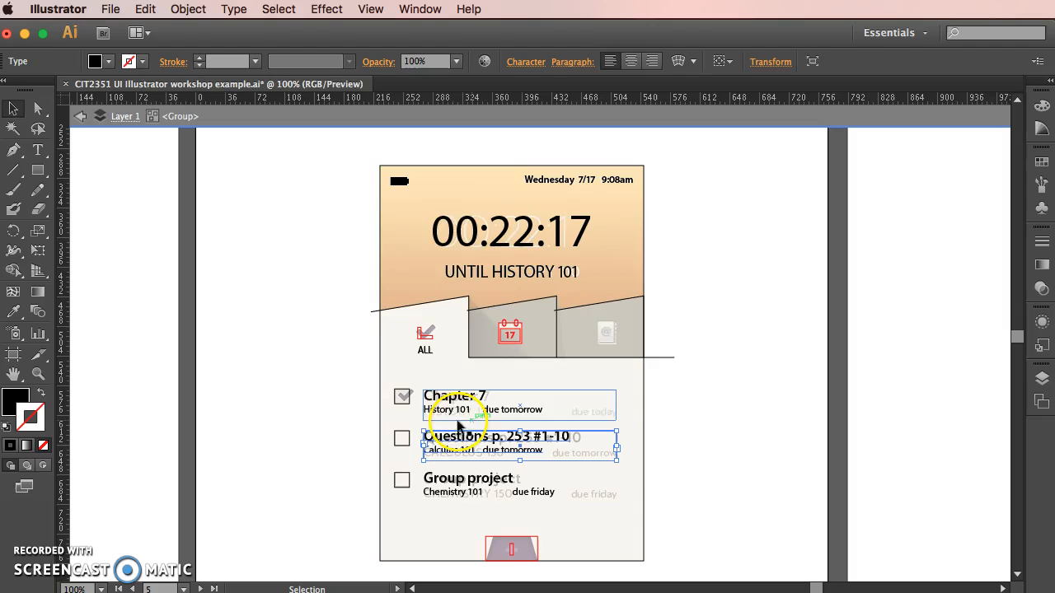
left_click(452, 238)
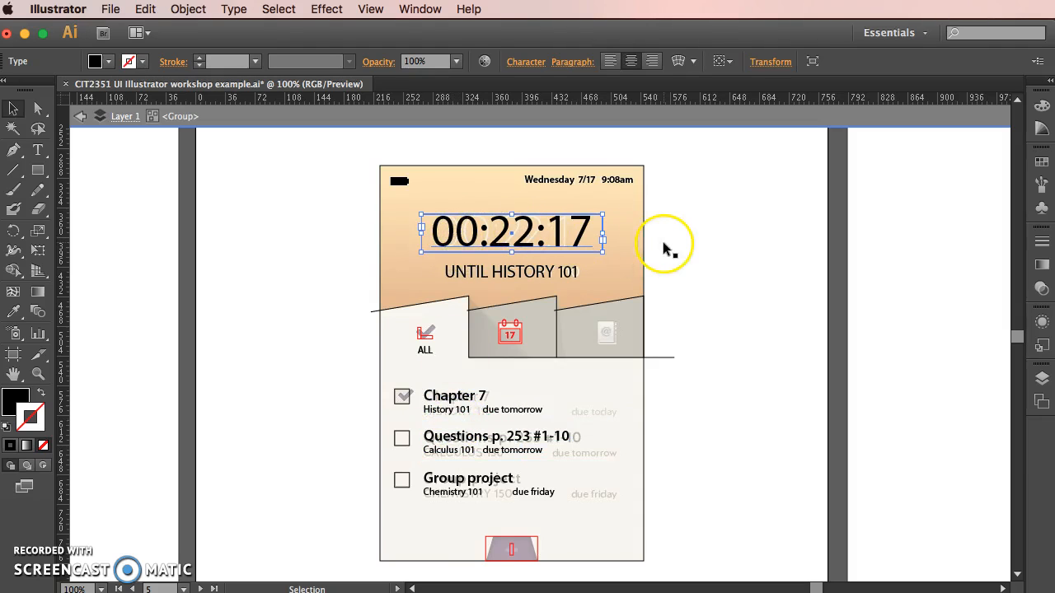
left_click(721, 216)
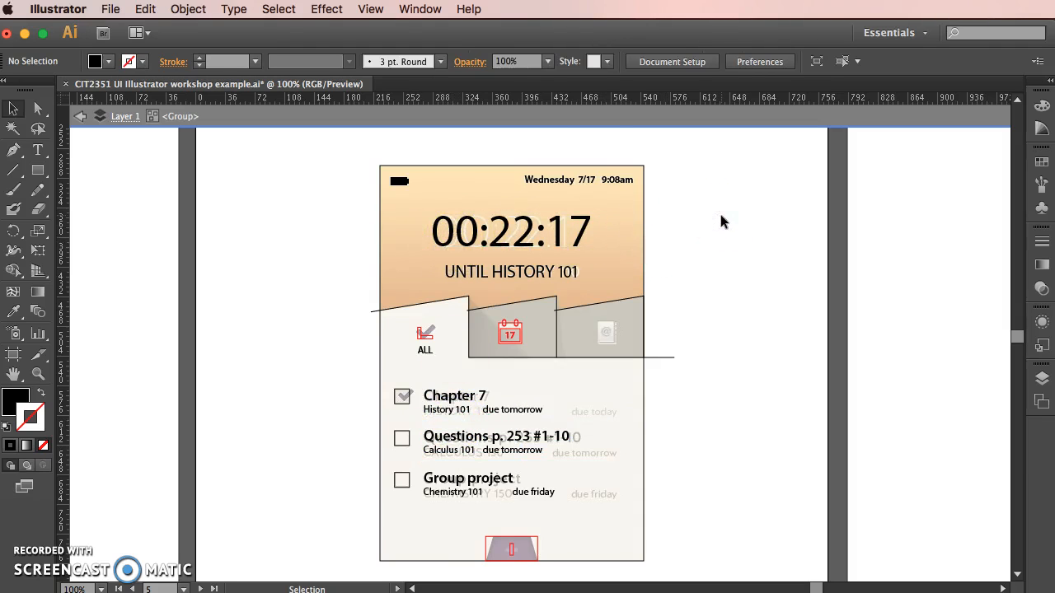